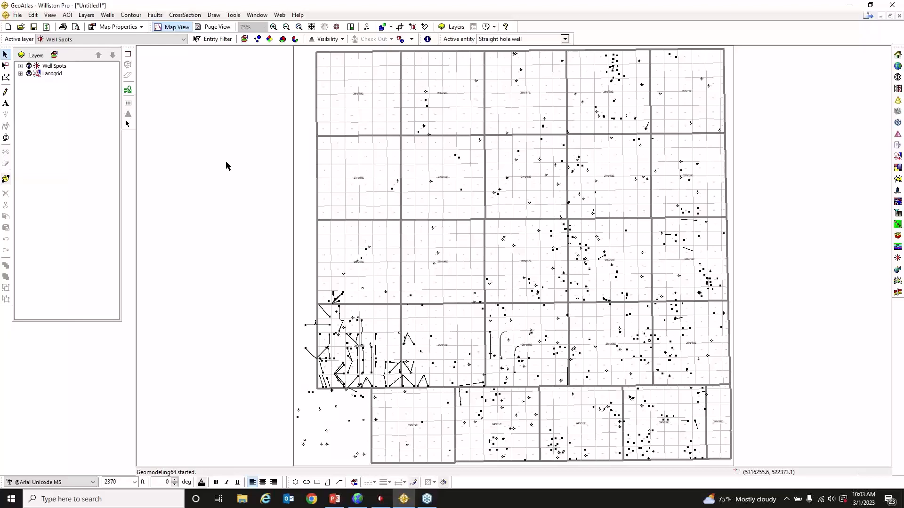
# Step: Display doughnut-style conditional pies on the map for wells with digital logs, using any value as the condition
pyautogui.click(296, 39)
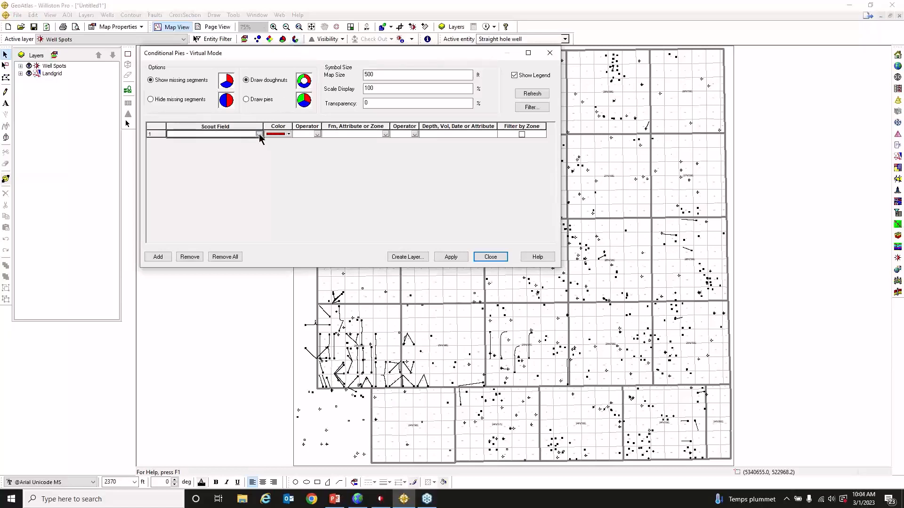
pyautogui.click(259, 135)
pyautogui.moveTo(258, 189); pyautogui.dragTo(258, 287)
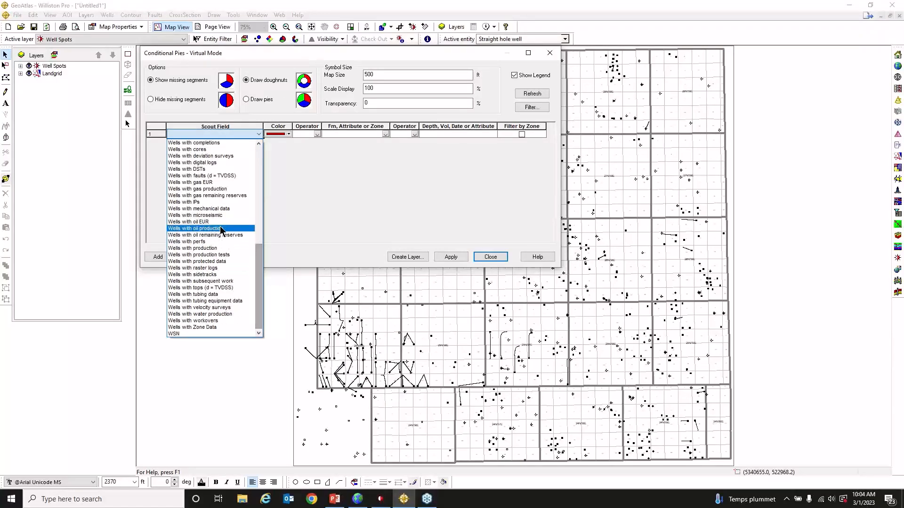
pyautogui.click(197, 163)
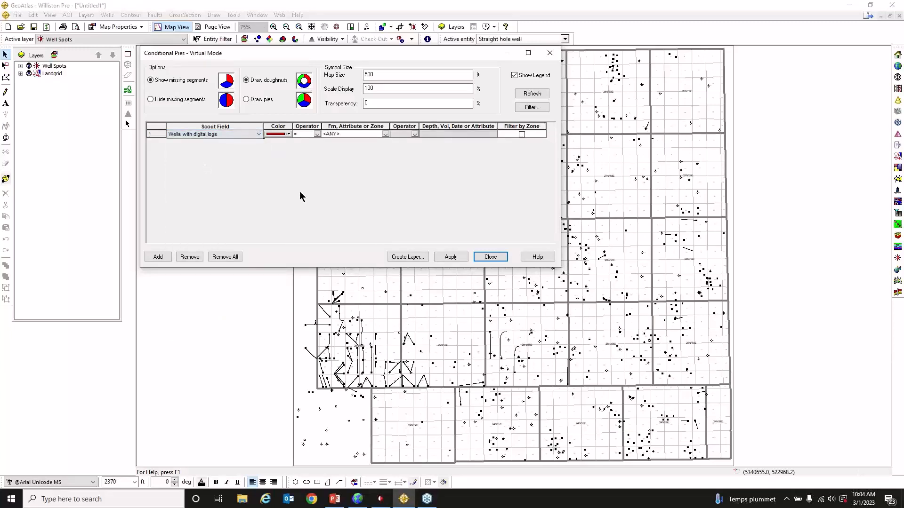
pyautogui.click(450, 258)
pyautogui.click(490, 257)
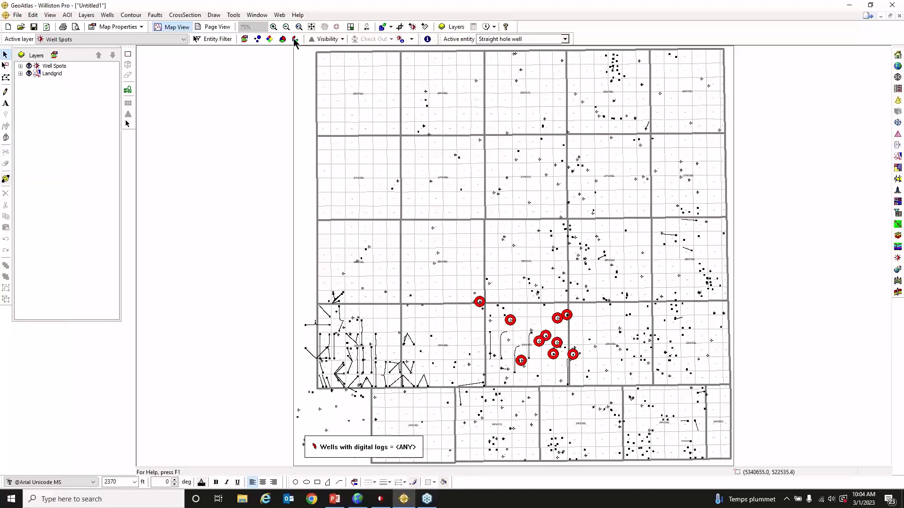
pyautogui.click(275, 28)
pyautogui.moveTo(471, 293); pyautogui.dragTo(582, 373)
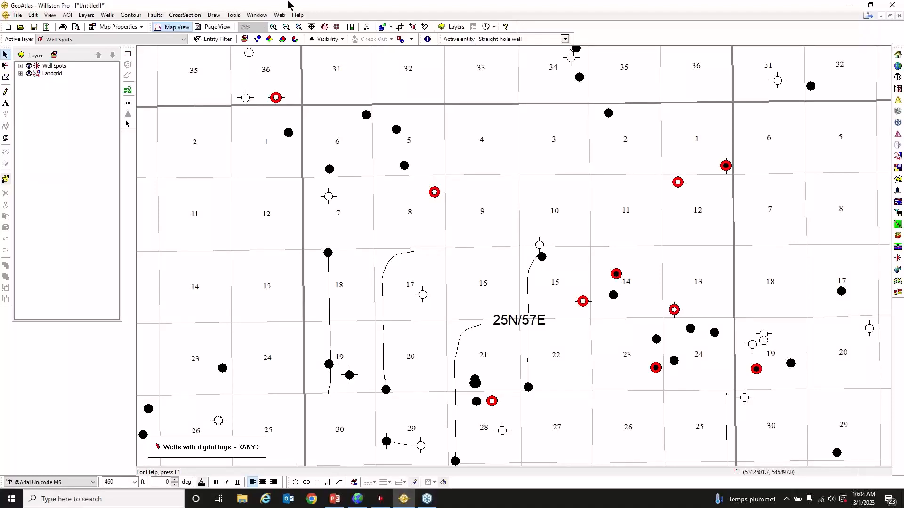
pyautogui.click(185, 16)
pyautogui.moveTo(188, 26)
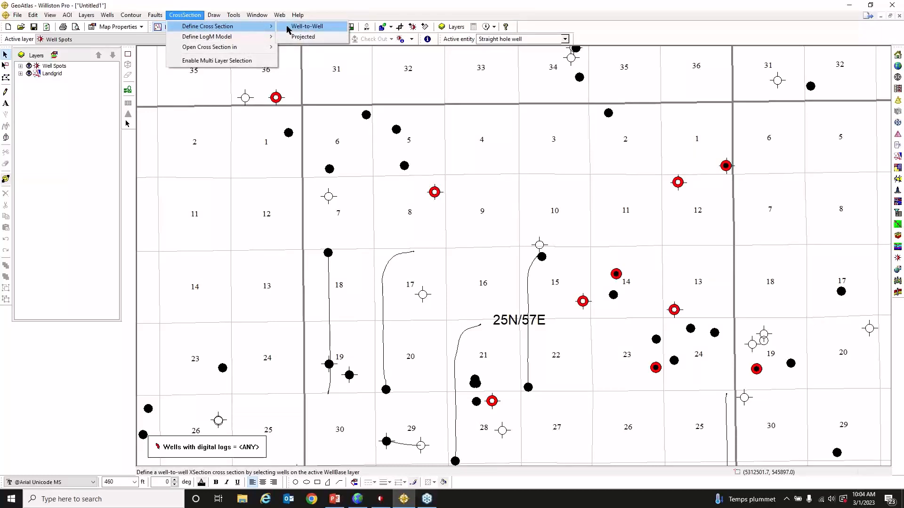
pyautogui.click(288, 29)
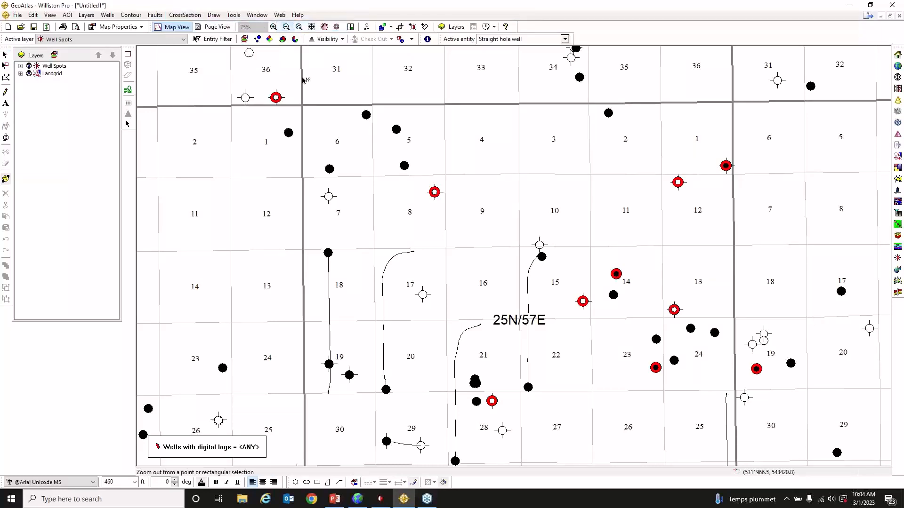
pyautogui.click(275, 98)
pyautogui.click(434, 192)
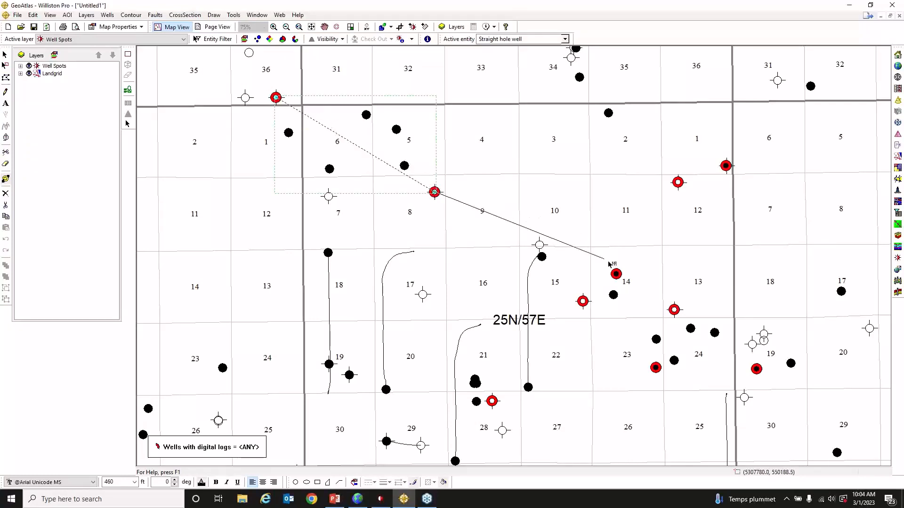
pyautogui.click(616, 274)
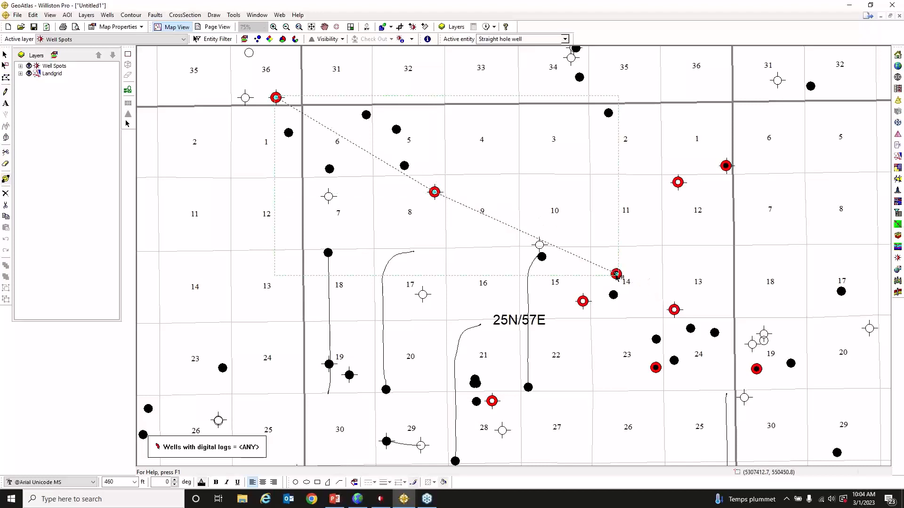
pyautogui.click(674, 309)
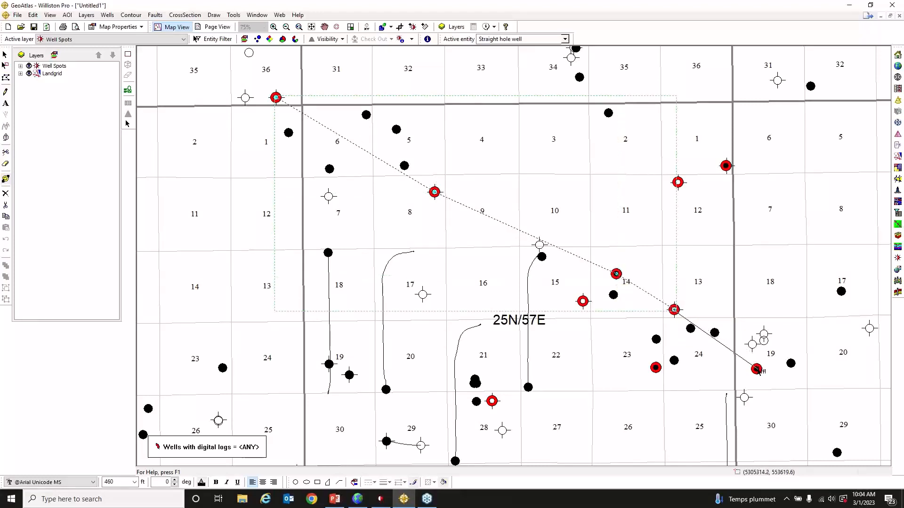
pyautogui.click(756, 369)
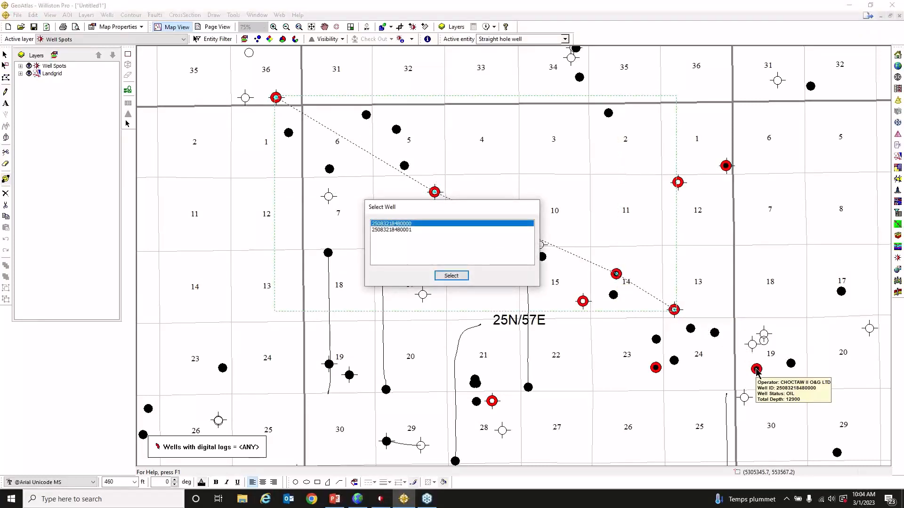
pyautogui.click(459, 279)
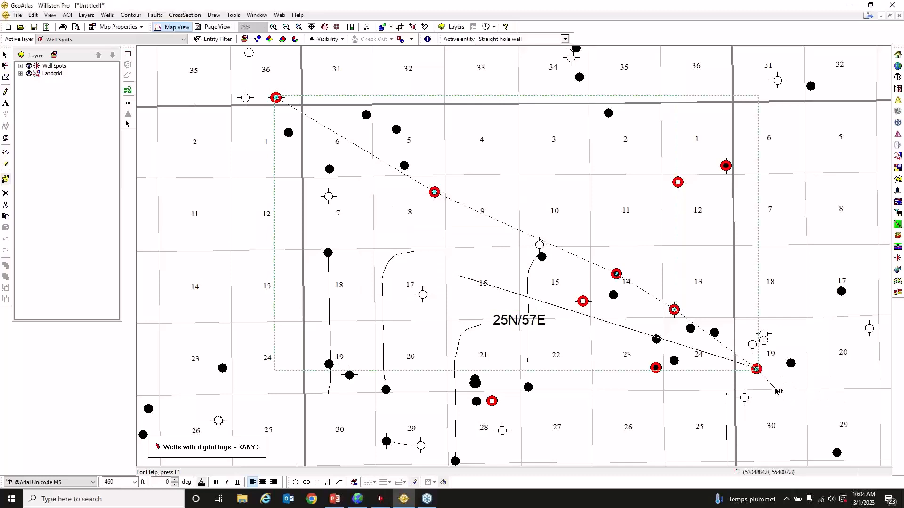
# Step: Send the cross section to GVERSE Geo+, dismiss its welcome notice, and open the Webinar interpretation
pyautogui.rightClick(776, 390)
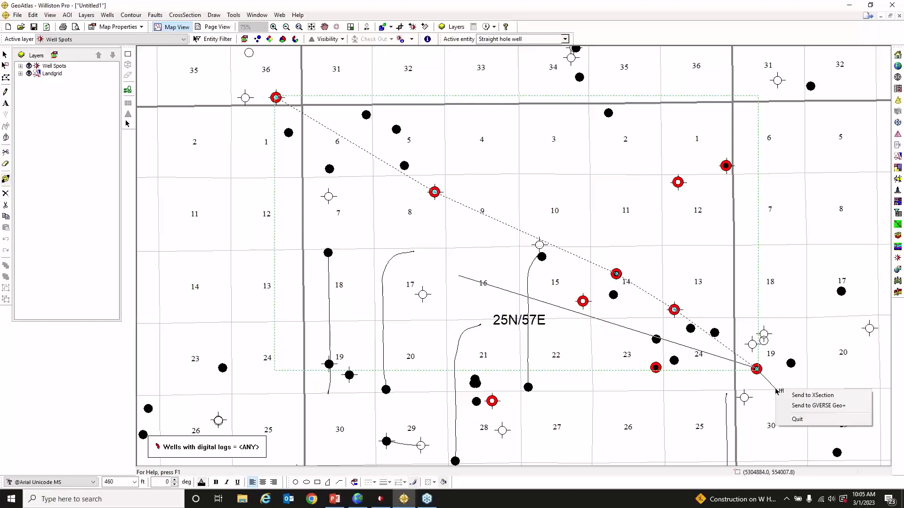
pyautogui.click(811, 408)
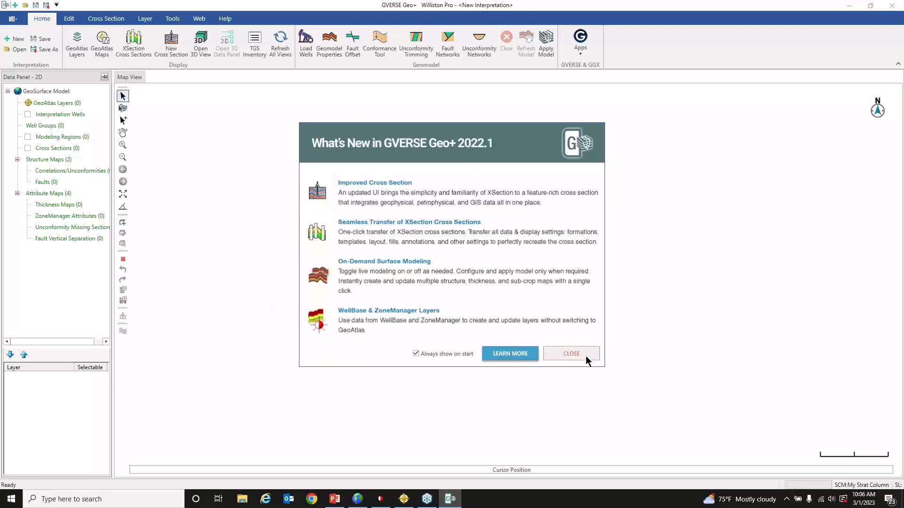
pyautogui.click(586, 356)
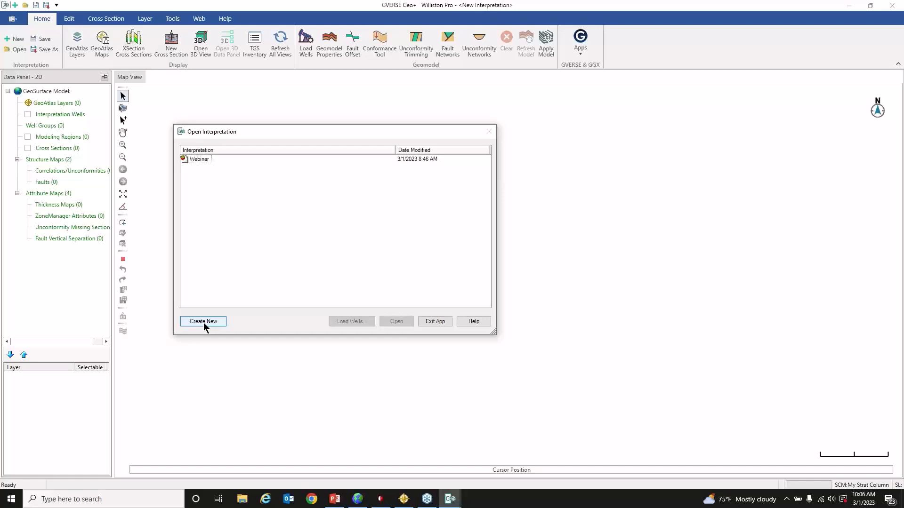
pyautogui.click(199, 159)
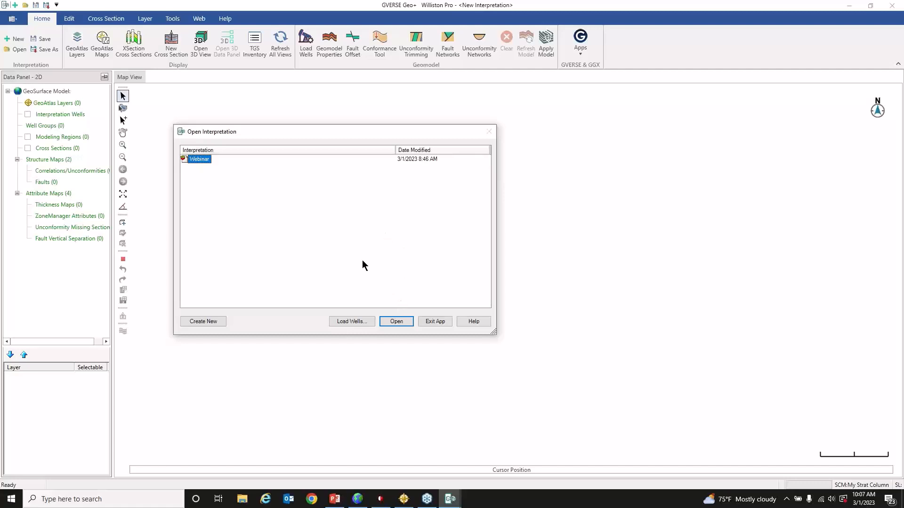
pyautogui.click(387, 321)
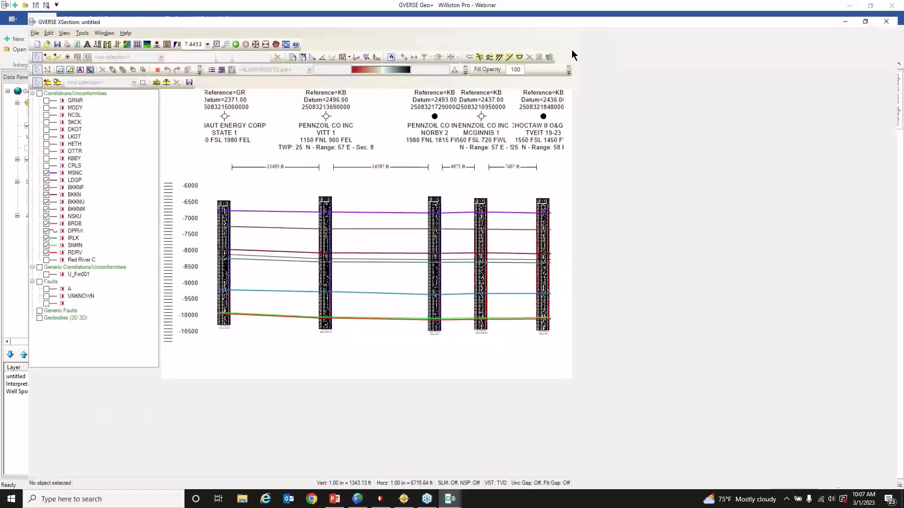
# Step: Fit the cross section to its maximized window and select the MSNC correlation line
pyautogui.click(572, 43)
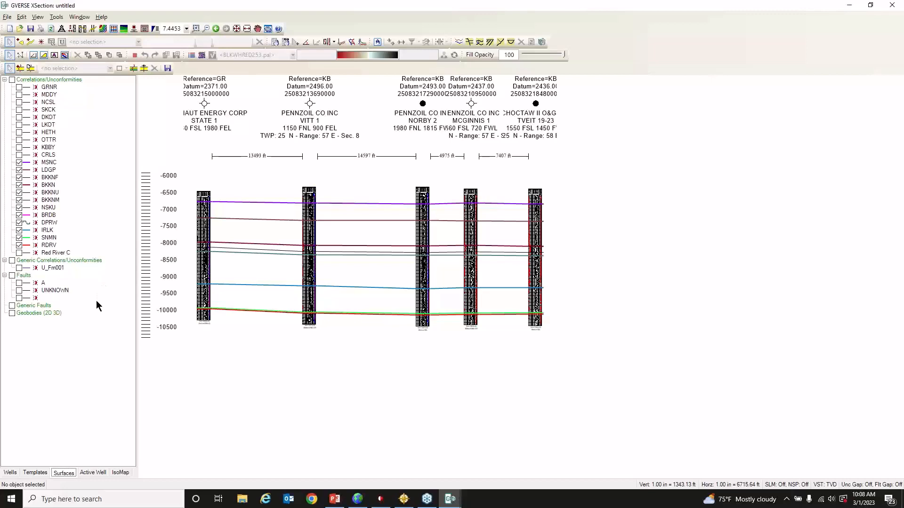
pyautogui.click(248, 30)
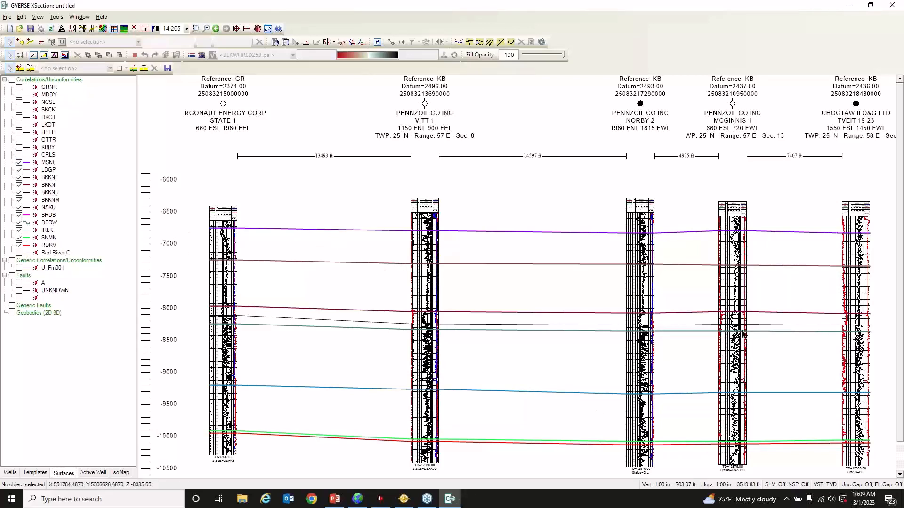
pyautogui.click(309, 229)
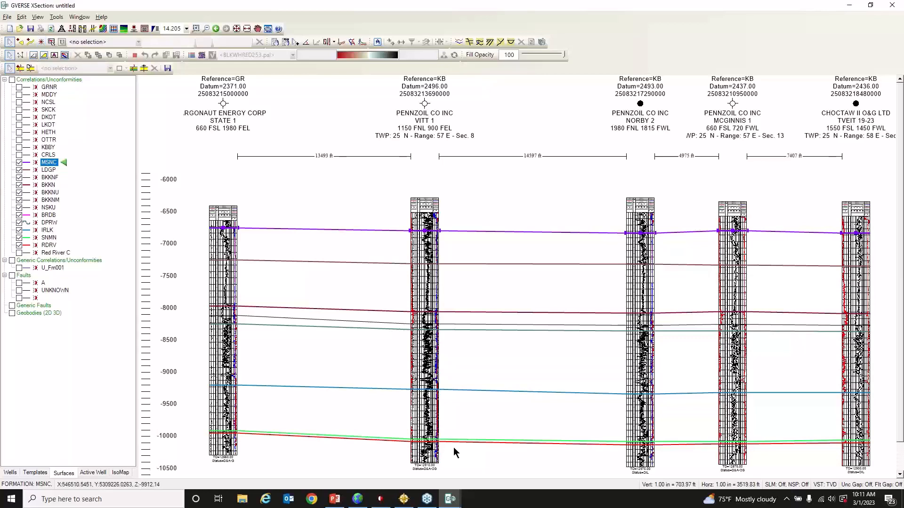
# Step: Check the untitled cross section's line on the Geo+ map, and return to the GVERSE XSection window
pyautogui.moveTo(454, 503)
pyautogui.click(417, 458)
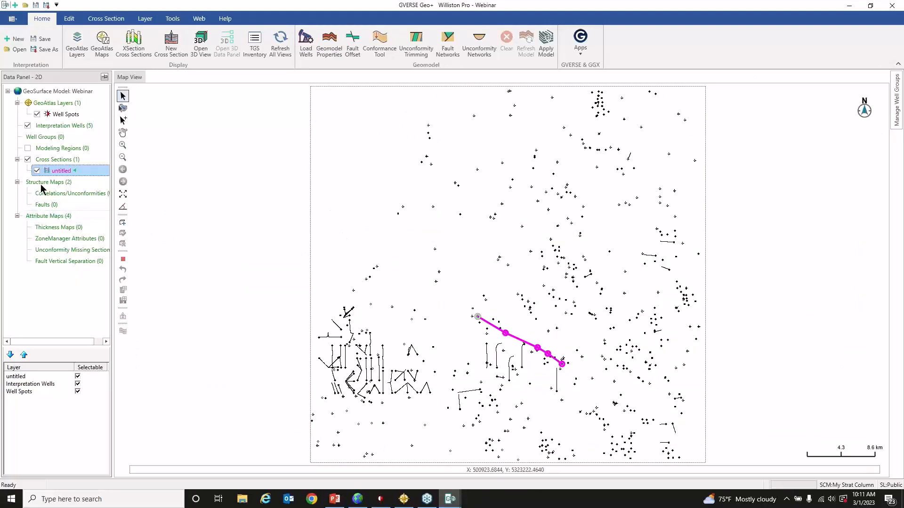
pyautogui.click(62, 168)
pyautogui.moveTo(453, 504)
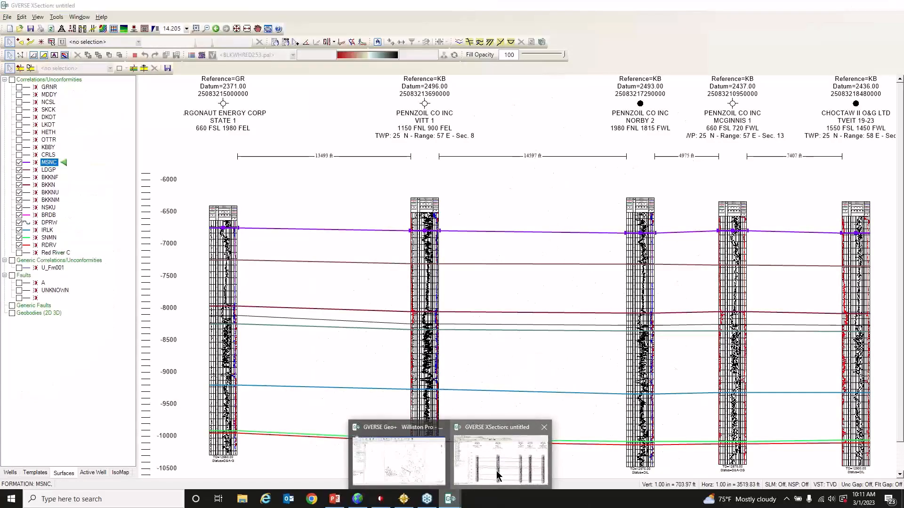
pyautogui.click(500, 461)
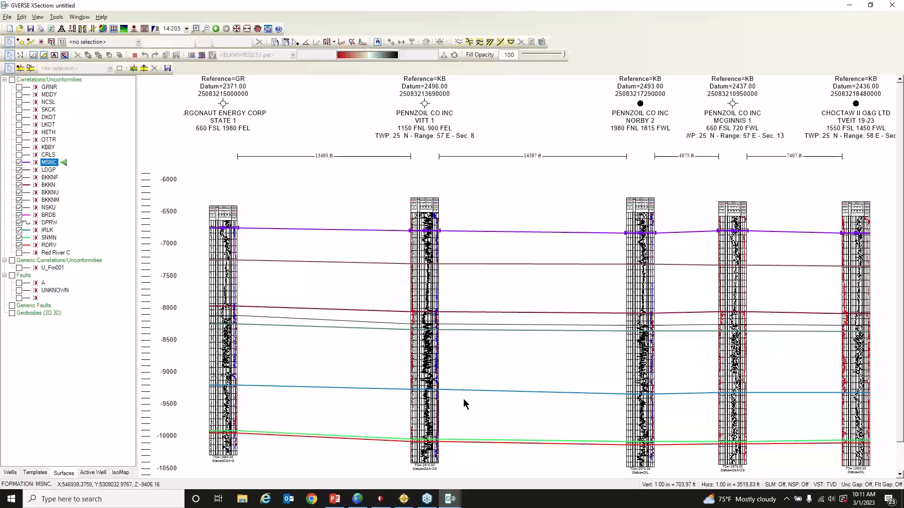
# Step: Examine the log images and vector curves available for each of the five wells in the cross section
pyautogui.click(93, 473)
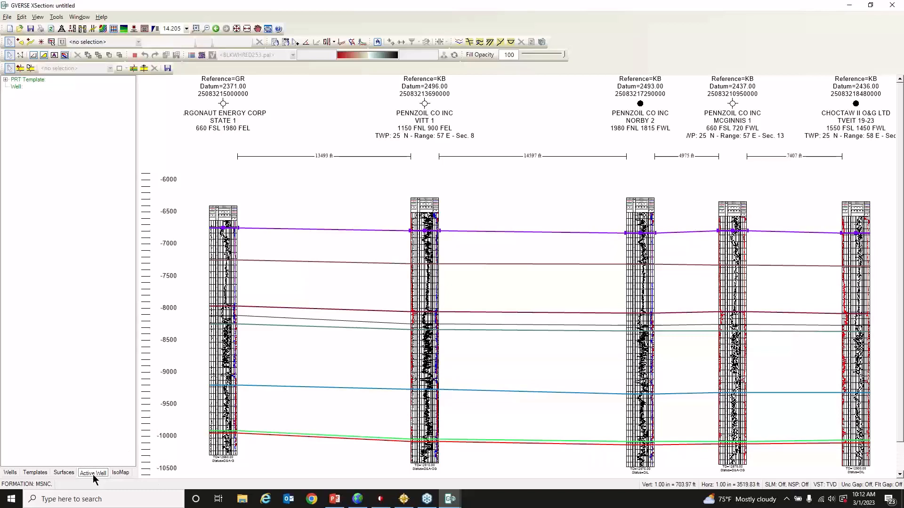
pyautogui.click(214, 294)
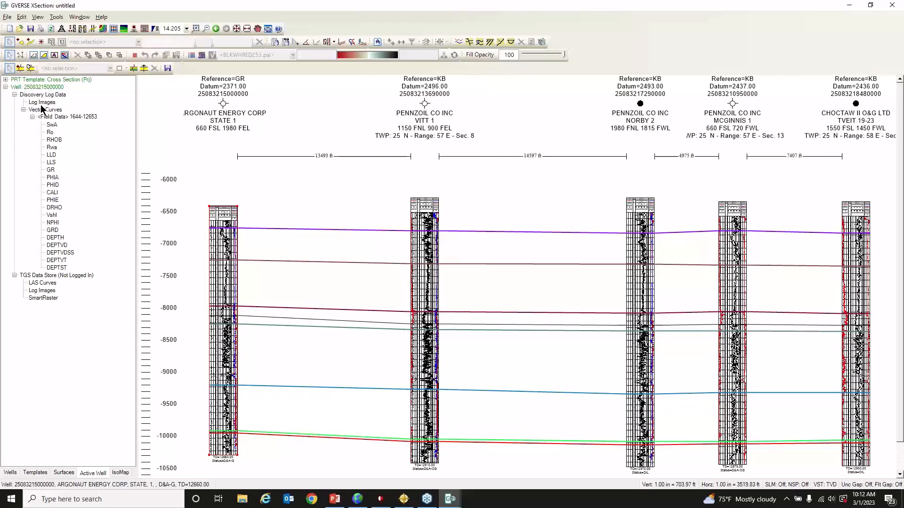
pyautogui.click(424, 304)
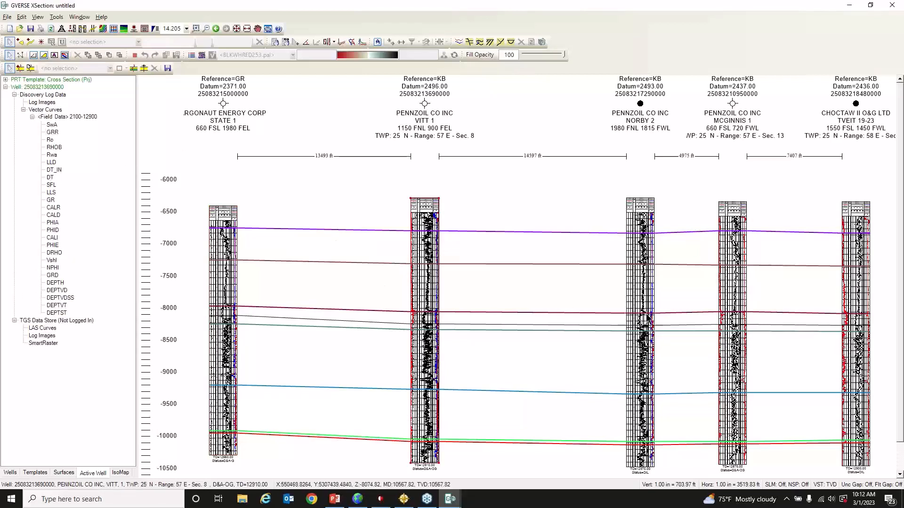
pyautogui.click(649, 303)
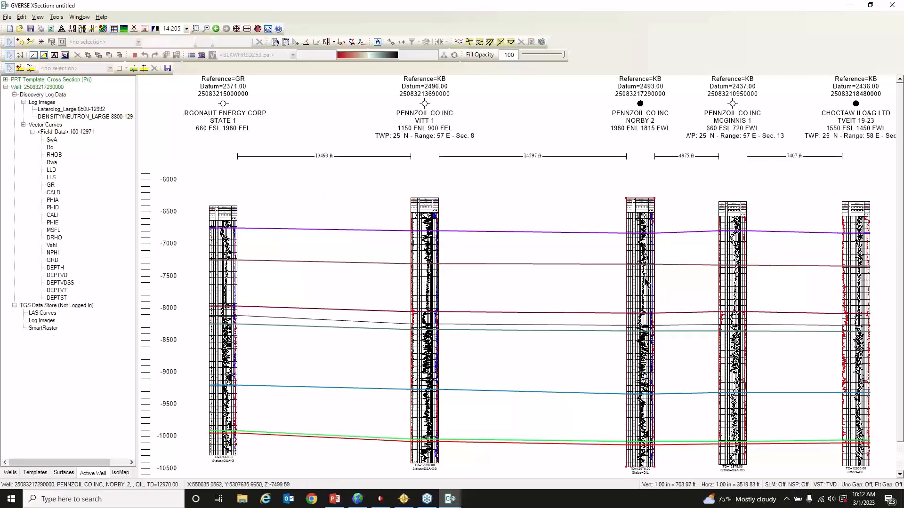
pyautogui.click(728, 290)
pyautogui.click(855, 302)
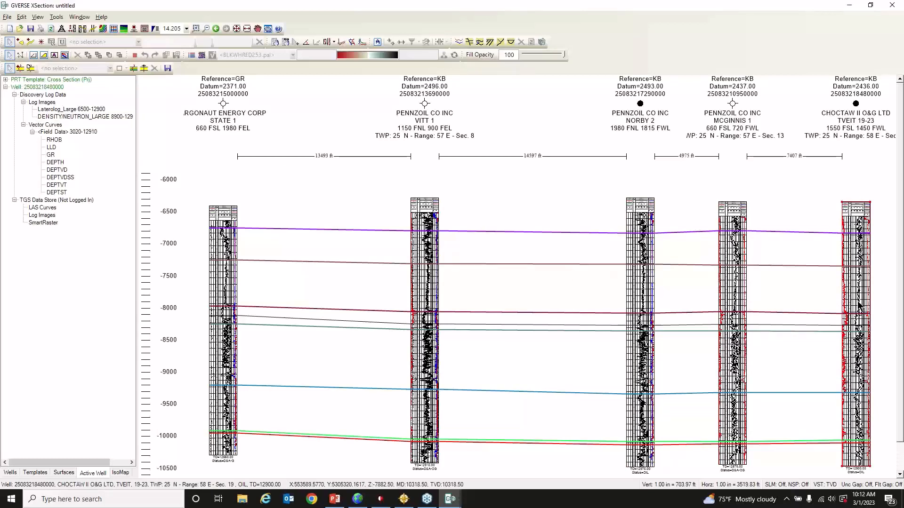
pyautogui.click(640, 294)
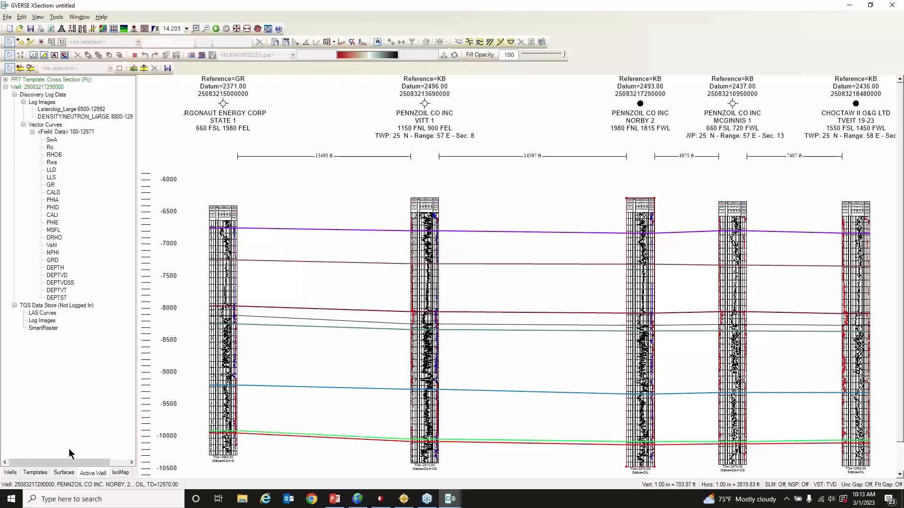
# Step: Return to the surfaces list and apply the geomodel to the cross section and map views
pyautogui.click(63, 472)
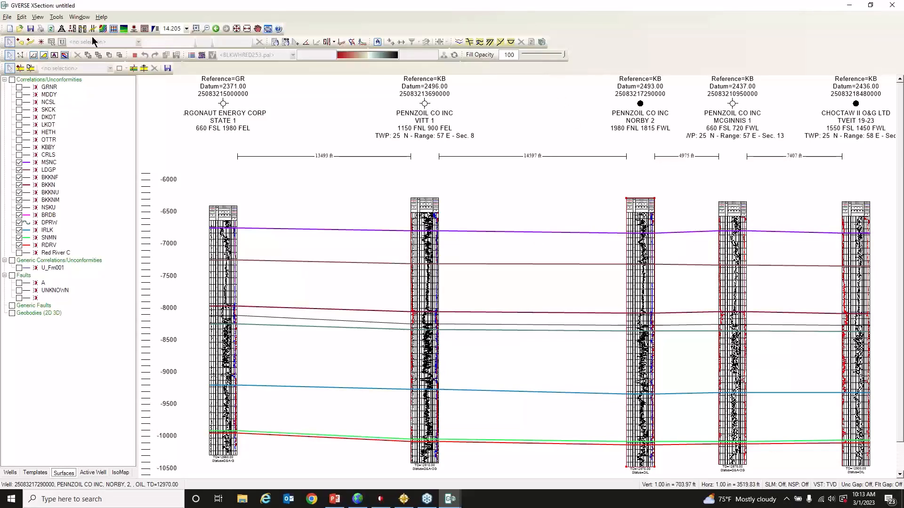
pyautogui.click(542, 43)
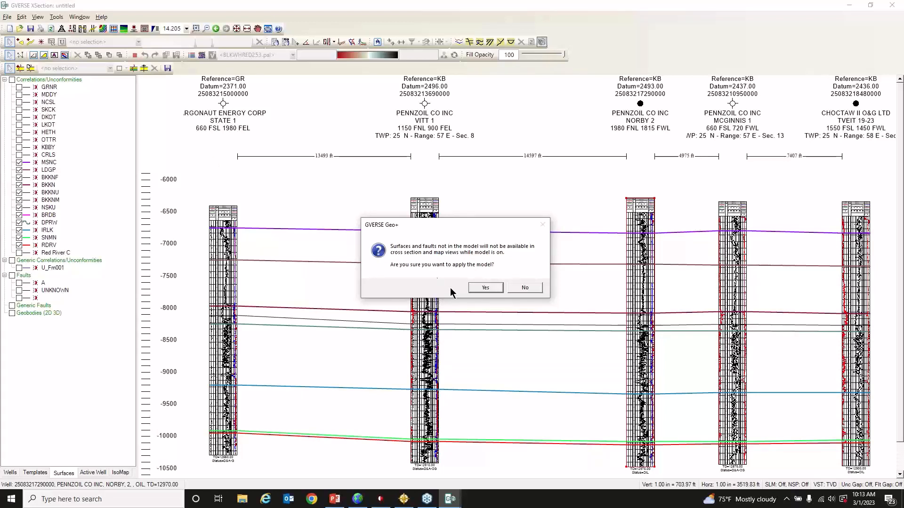
pyautogui.click(487, 287)
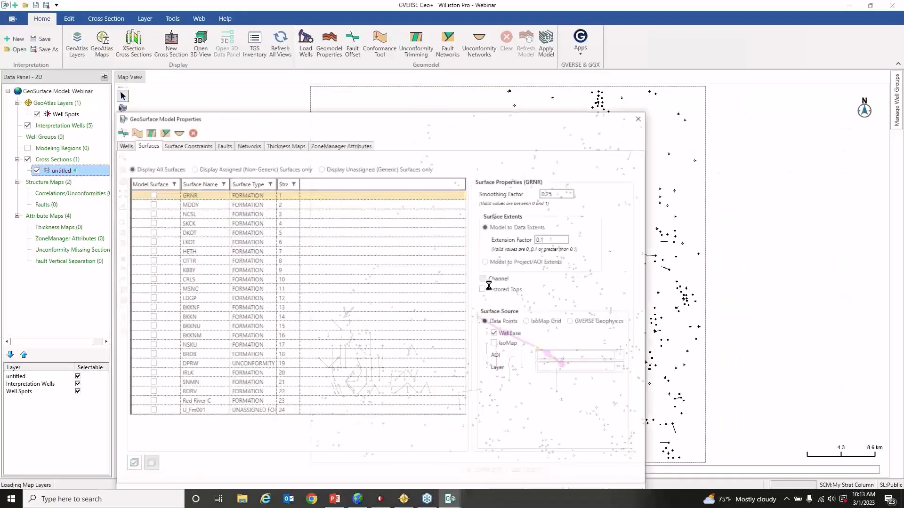
# Step: Move the GeoSurface Model Properties dialog higher over the map and switch back to the XSection window
pyautogui.moveTo(230, 115); pyautogui.dragTo(276, 65)
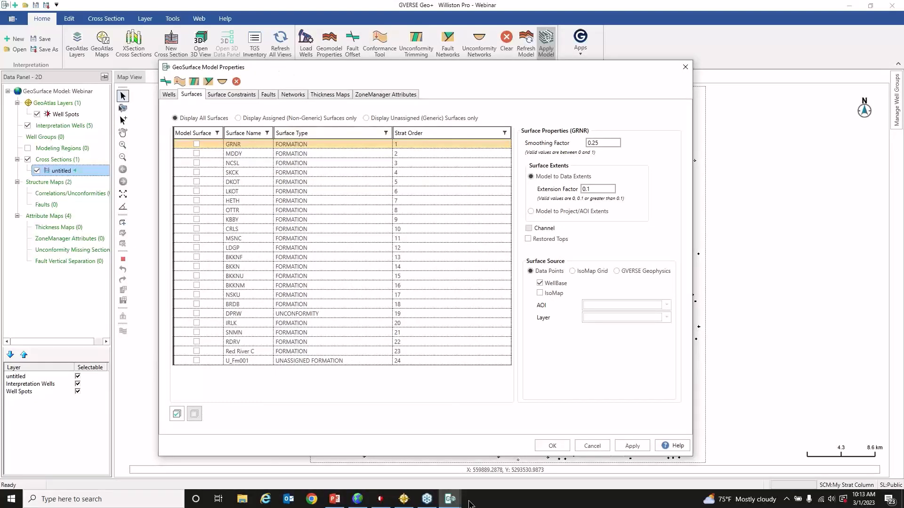
pyautogui.moveTo(453, 503)
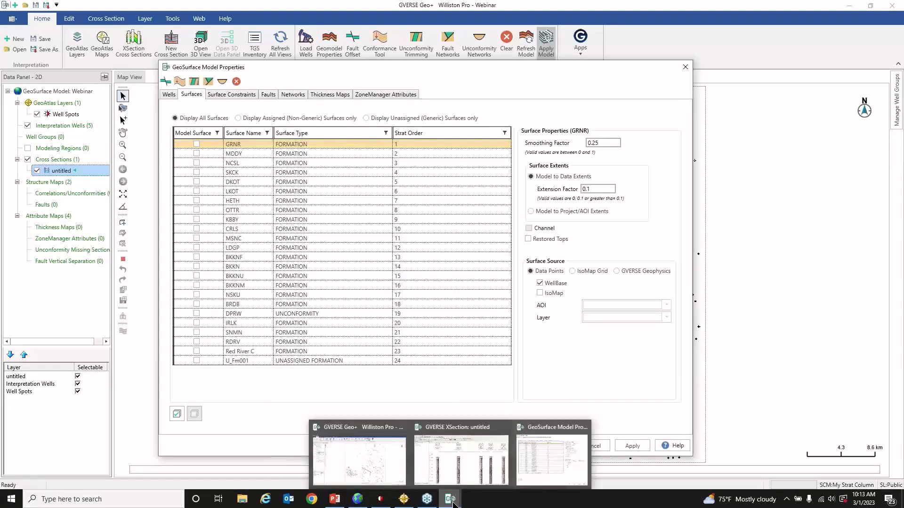
pyautogui.click(471, 459)
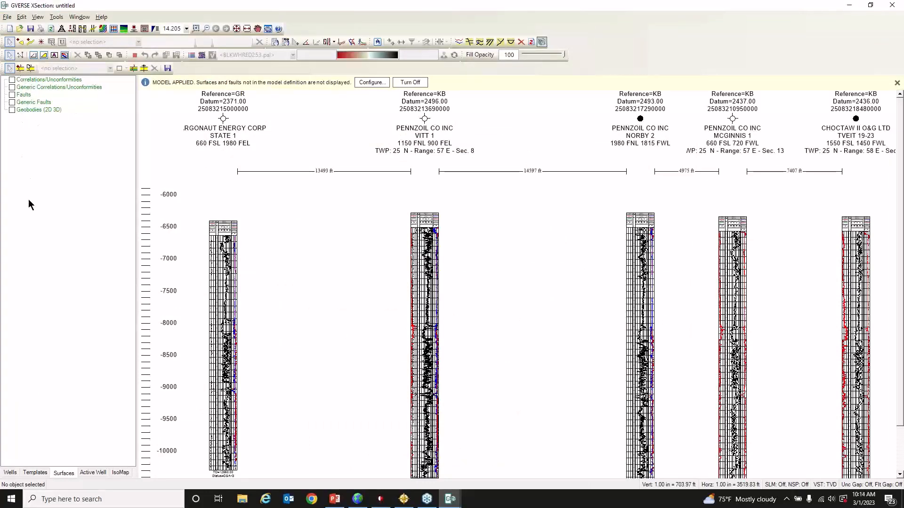
# Step: Return to the GeoSurface Model Properties dialog and include surfaces MSNC, LDGP, BKKN, NSKU, BRDB, DPRW, IRLK, SNMN and RDRV in the model
pyautogui.moveTo(451, 500)
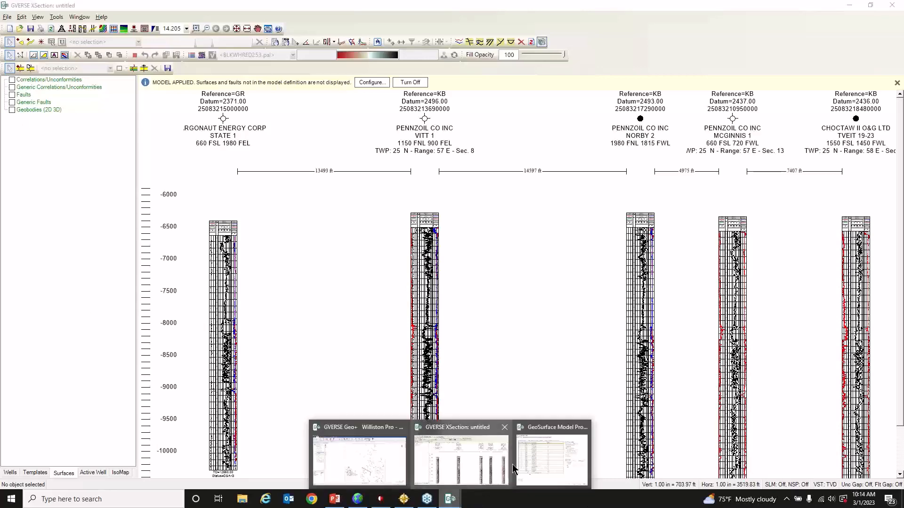
pyautogui.click(535, 475)
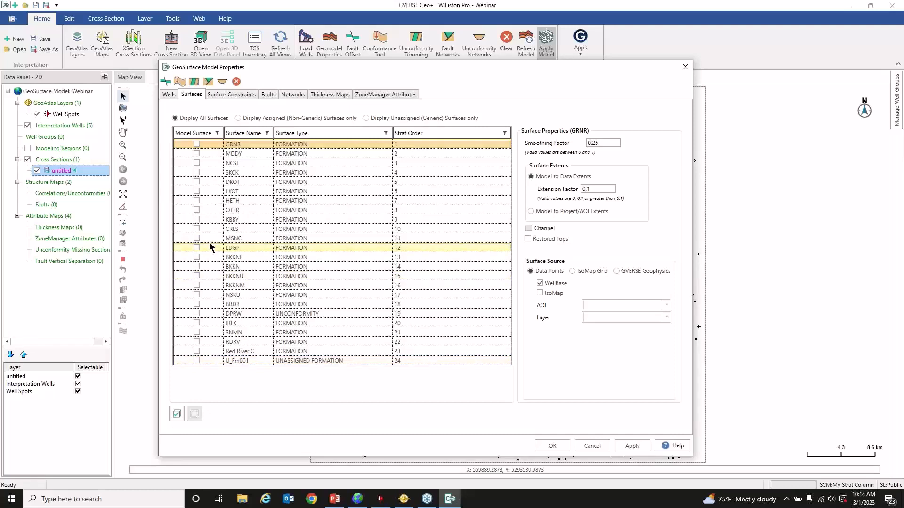
pyautogui.click(196, 238)
pyautogui.click(197, 248)
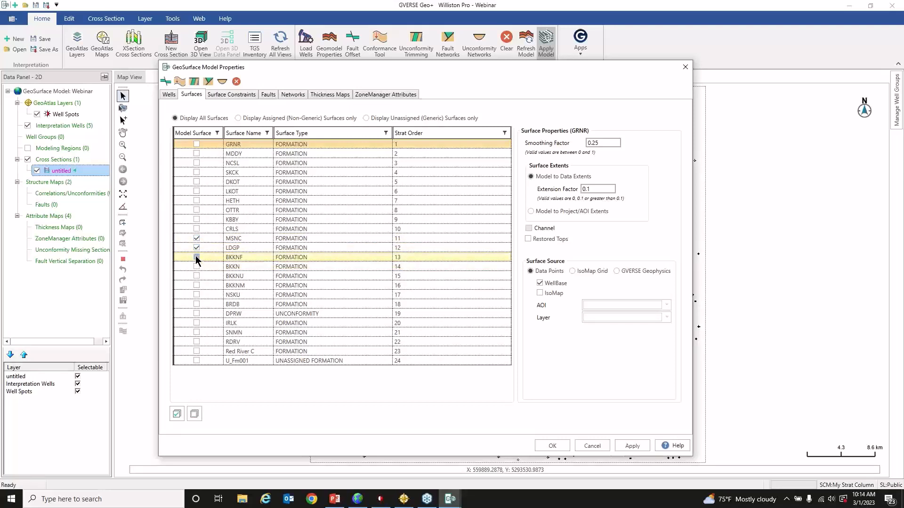
pyautogui.click(196, 267)
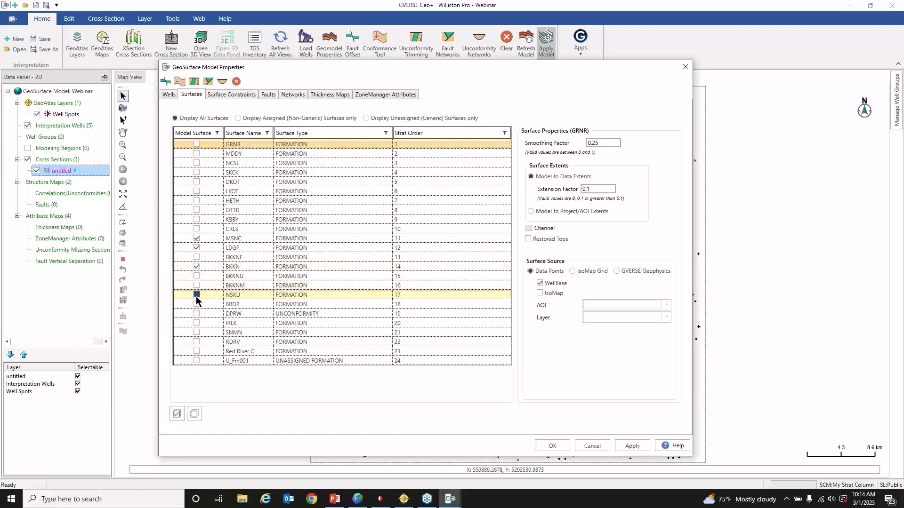
pyautogui.click(197, 295)
pyautogui.click(197, 304)
pyautogui.click(197, 314)
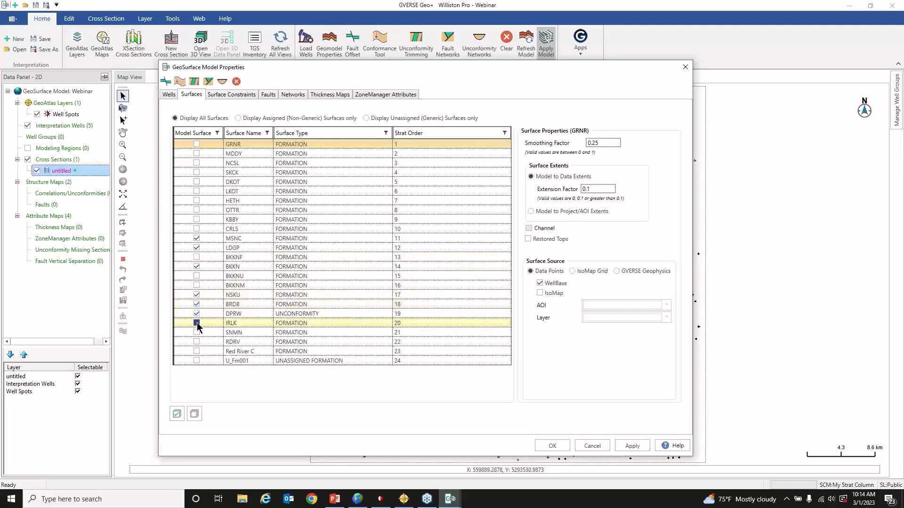
pyautogui.click(197, 323)
pyautogui.click(196, 332)
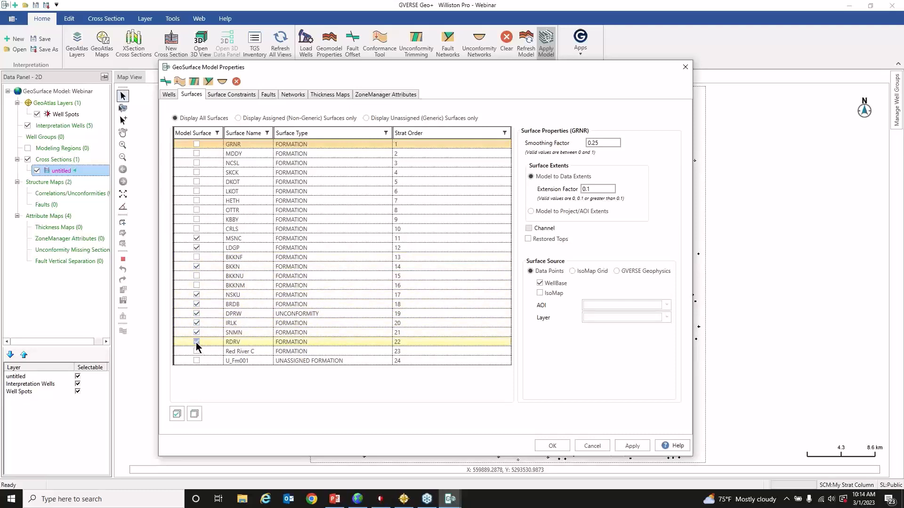
pyautogui.click(197, 343)
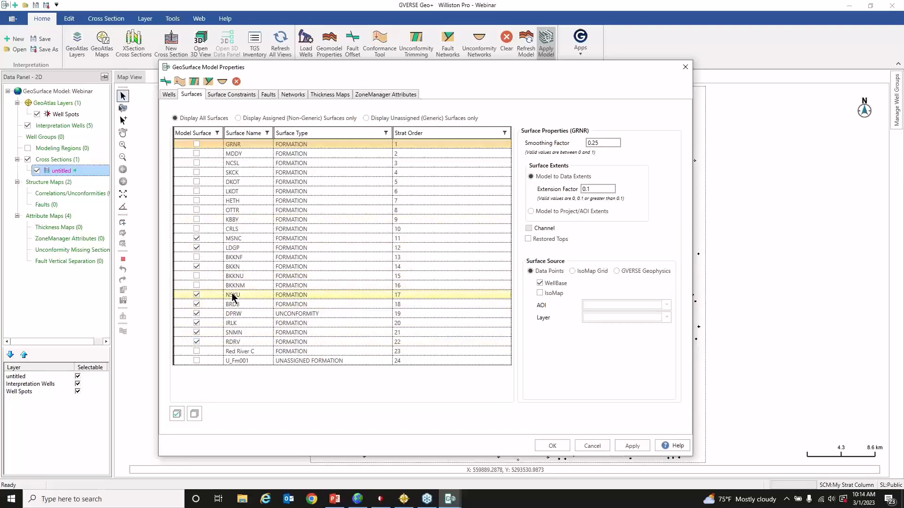
# Step: Check the surface source options of the MSNC formation and accept the geosurface model properties
pyautogui.click(238, 241)
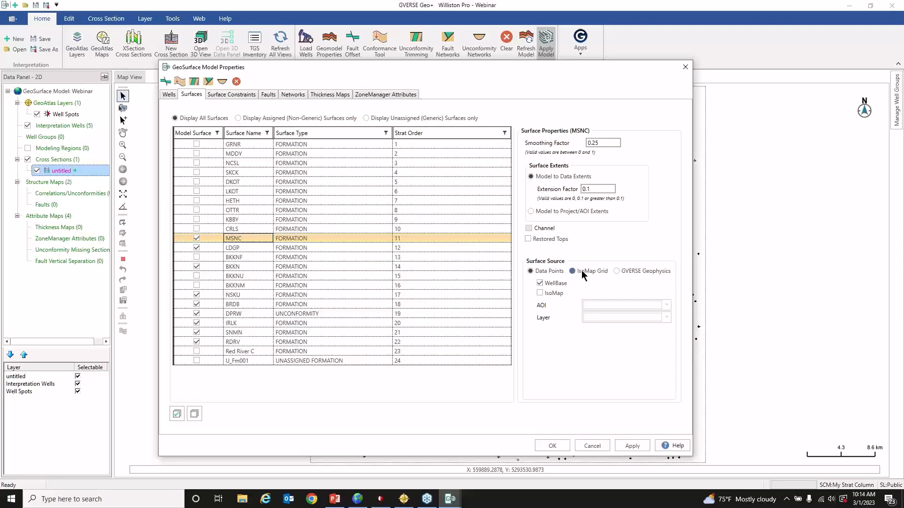
pyautogui.click(649, 274)
pyautogui.click(555, 443)
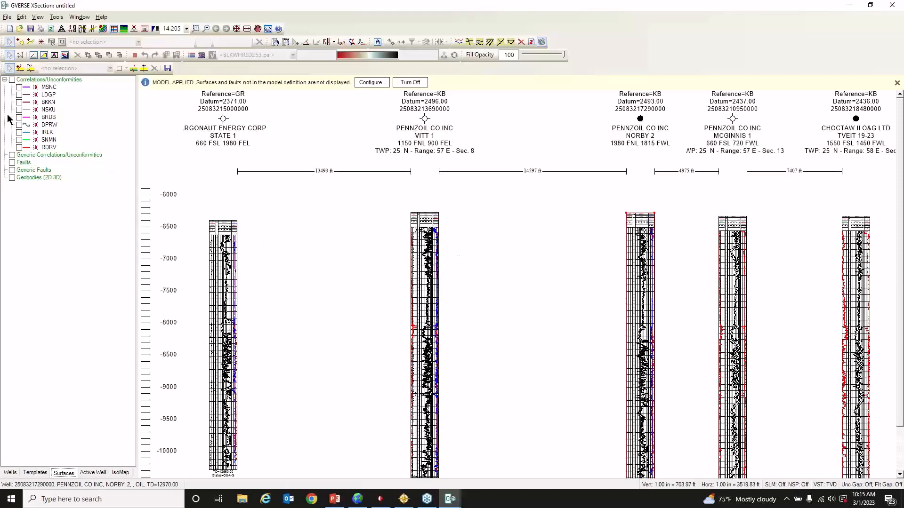
# Step: Display all correlations and unconformities in the cross section and select the MSNC surface line
pyautogui.click(12, 80)
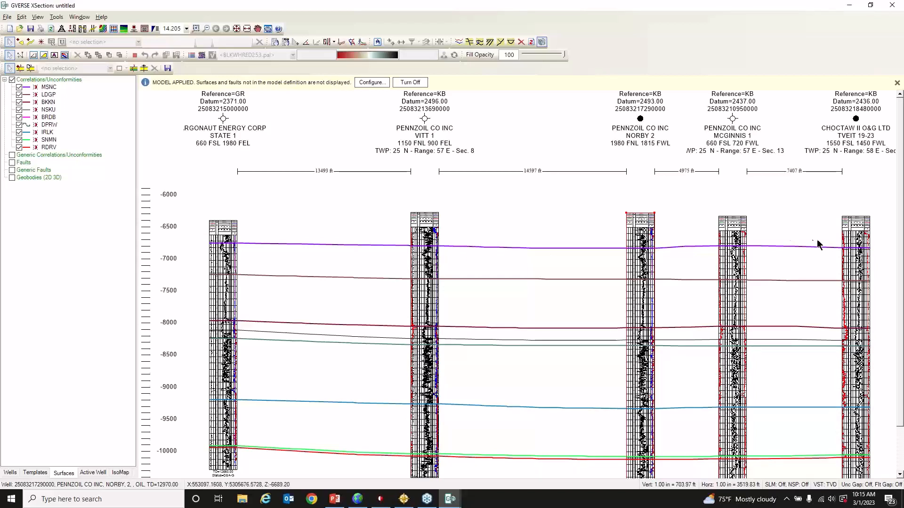
pyautogui.click(529, 248)
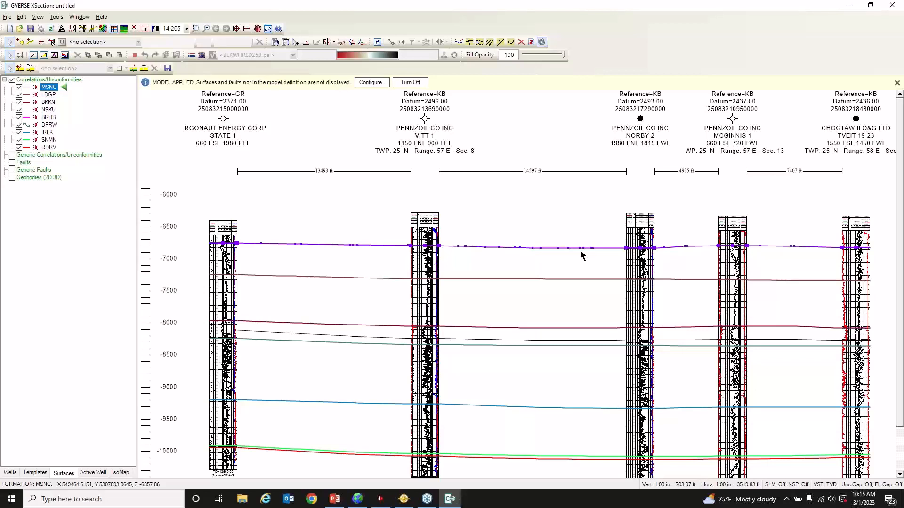
# Step: On the Geo+ map, select the wells surrounding the cross-section line and load them into the interpretation
pyautogui.moveTo(450, 499)
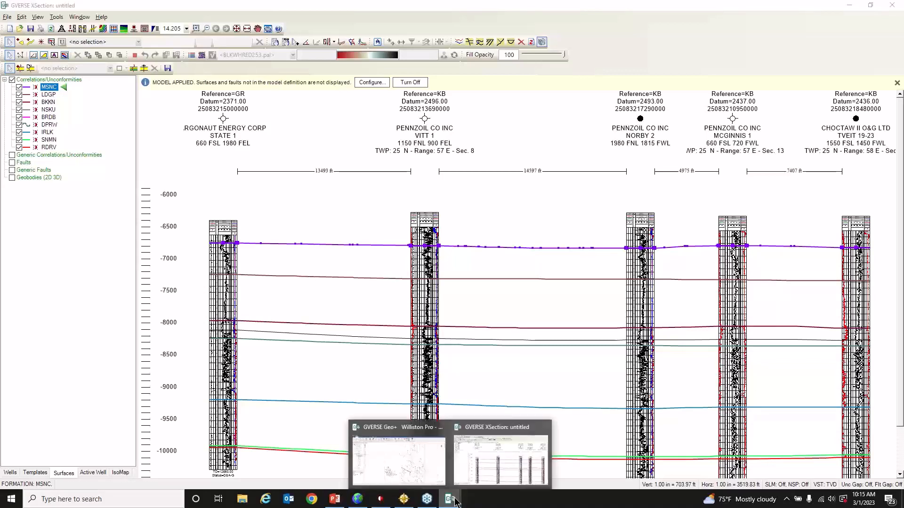
pyautogui.click(411, 462)
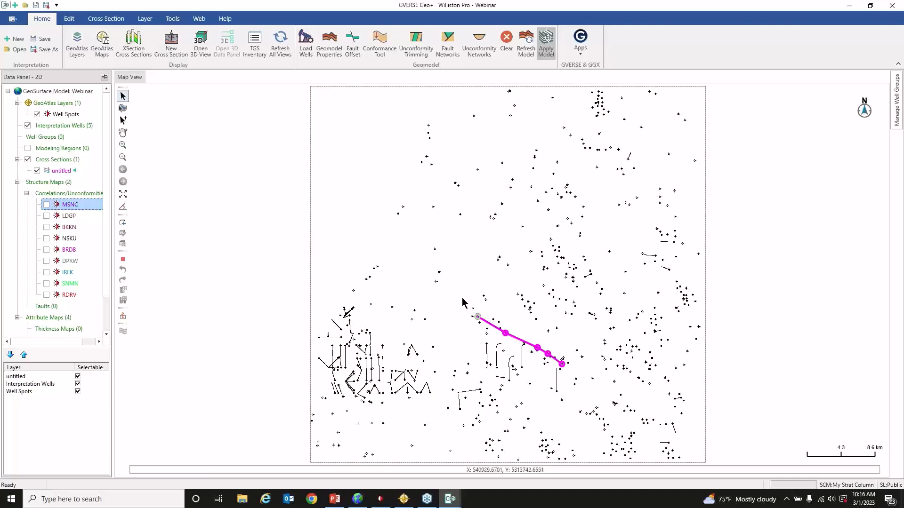
pyautogui.moveTo(463, 300); pyautogui.dragTo(581, 405)
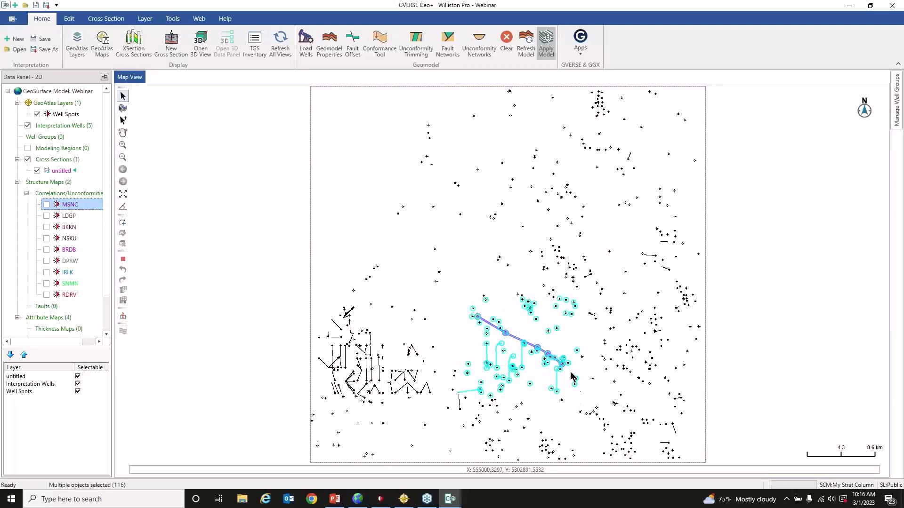
pyautogui.rightClick(523, 333)
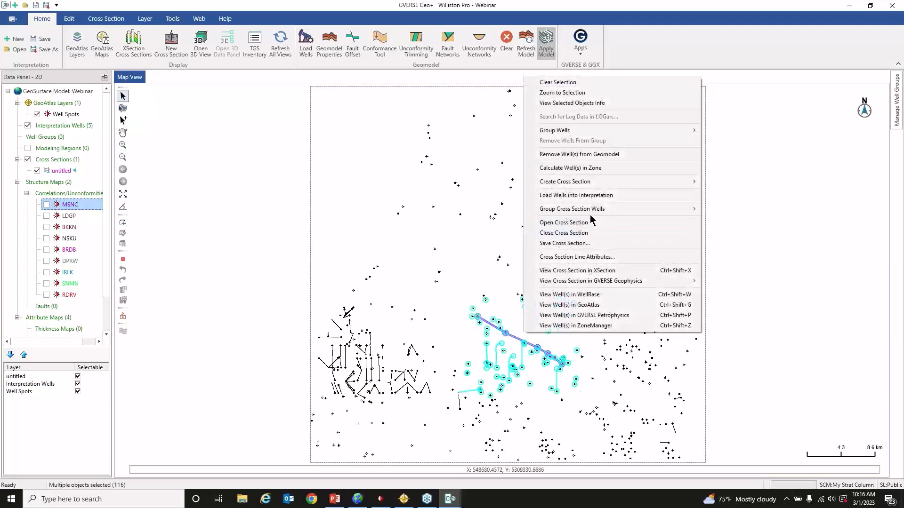
pyautogui.click(588, 195)
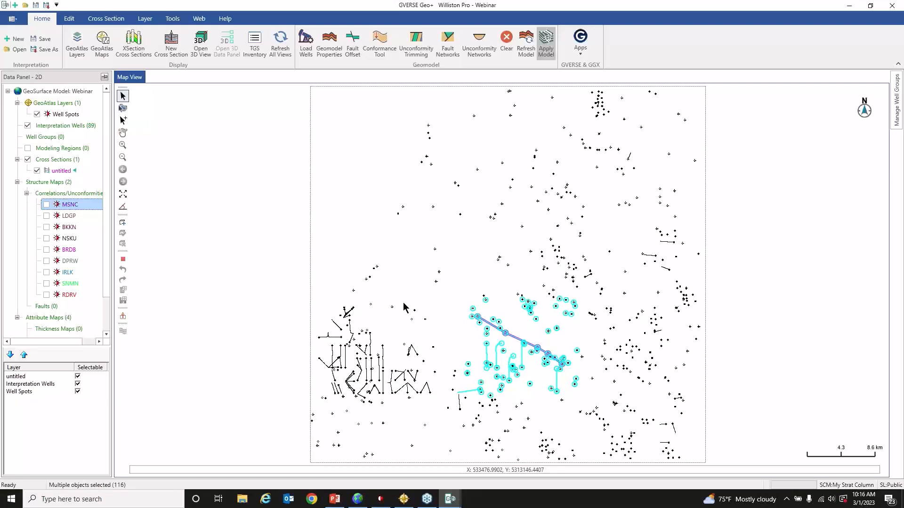
# Step: Return to the XSection window, inspect the surfaces between the wells and deselect the MSNC surface
pyautogui.moveTo(450, 499)
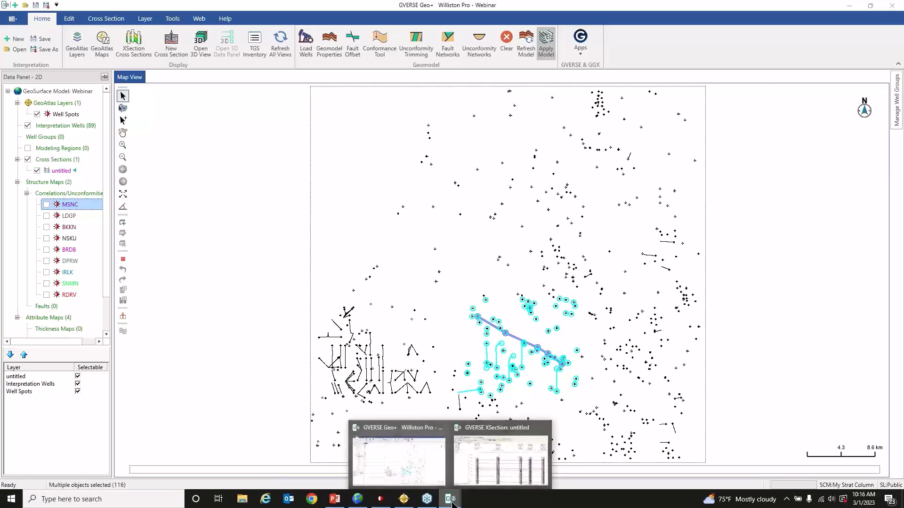
pyautogui.click(492, 464)
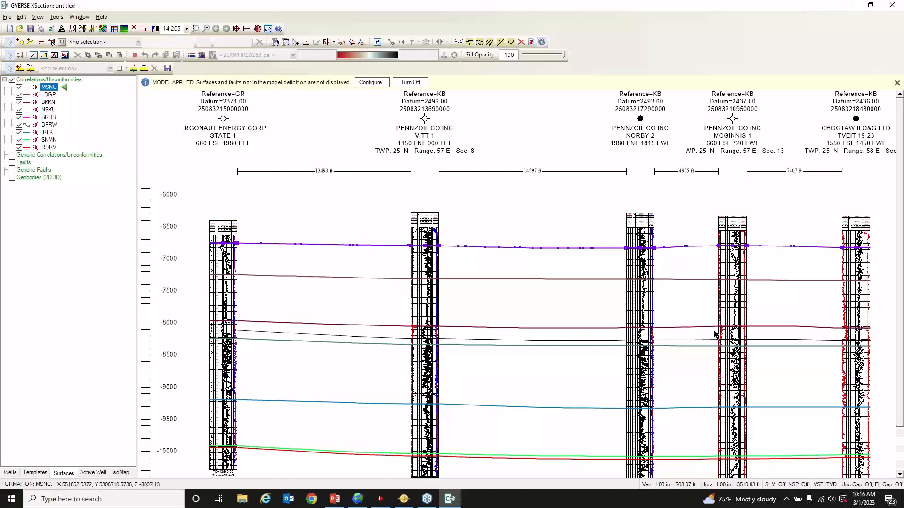
pyautogui.click(533, 297)
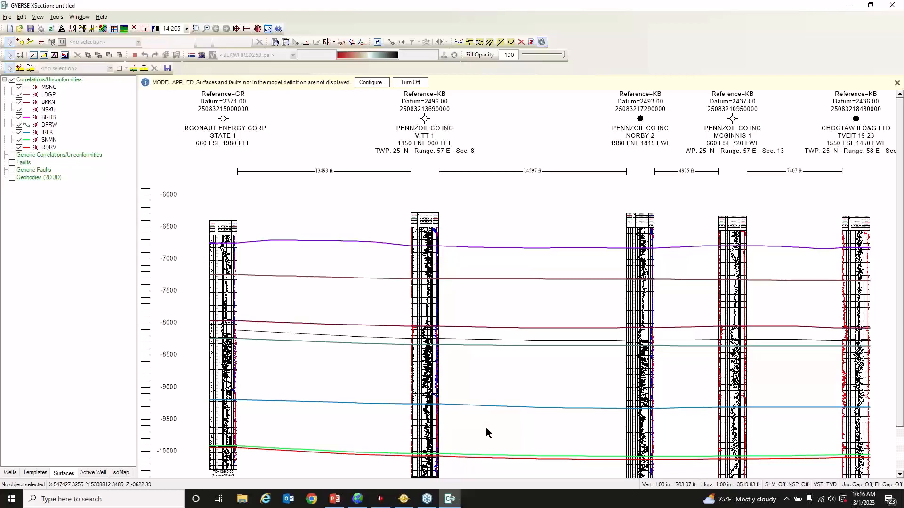
# Step: Switch the cross section's draw mode to Straight Line Mode for comparison, and set it back to True Space Mode (3D Surfaces)
pyautogui.rightClick(488, 303)
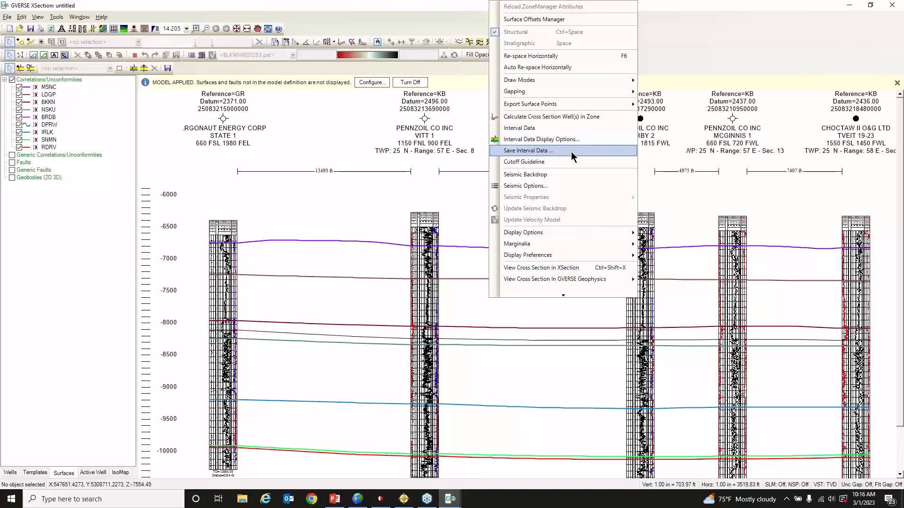
pyautogui.moveTo(530, 81)
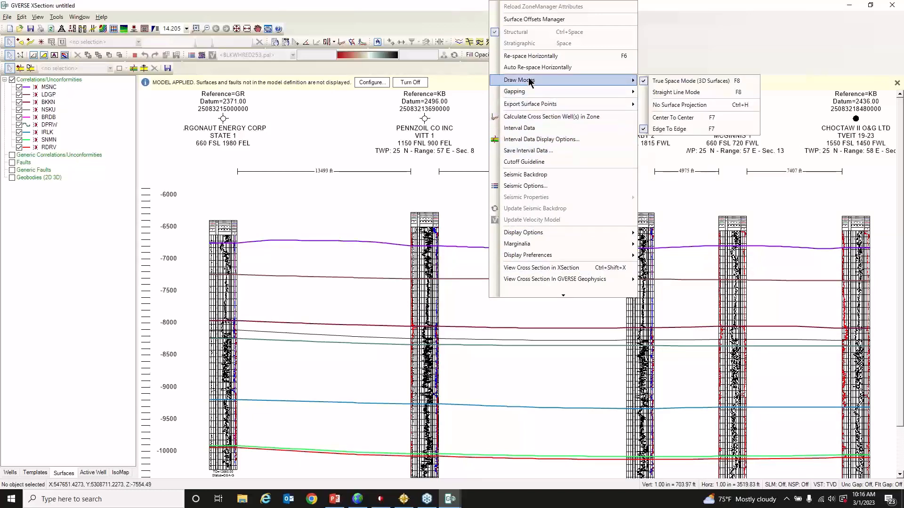
pyautogui.click(700, 98)
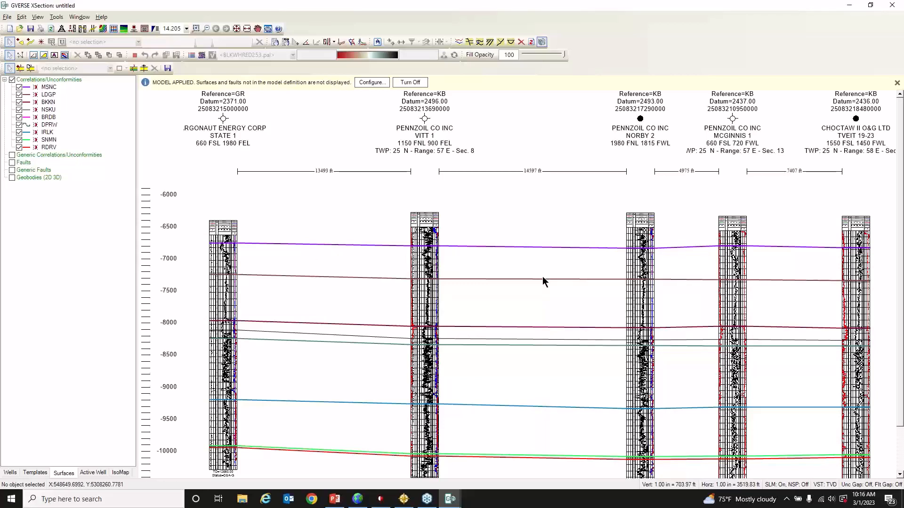
pyautogui.rightClick(519, 263)
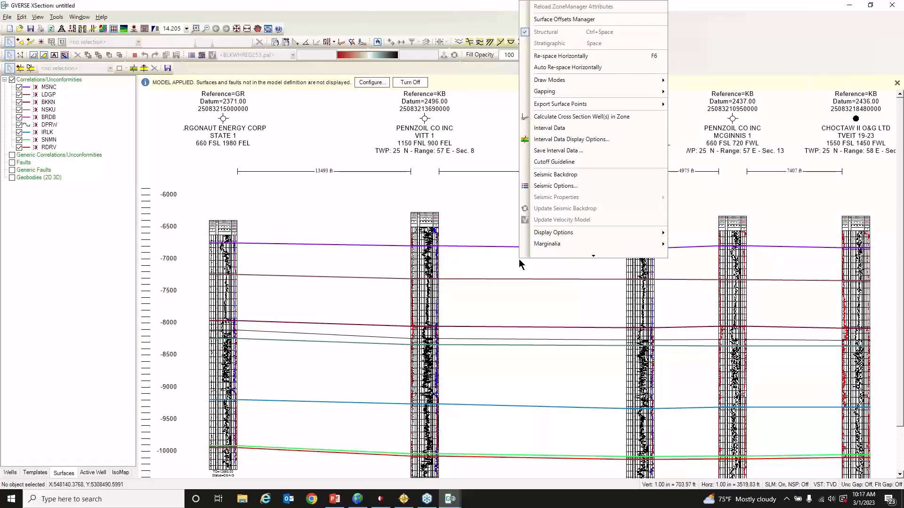
pyautogui.moveTo(652, 80)
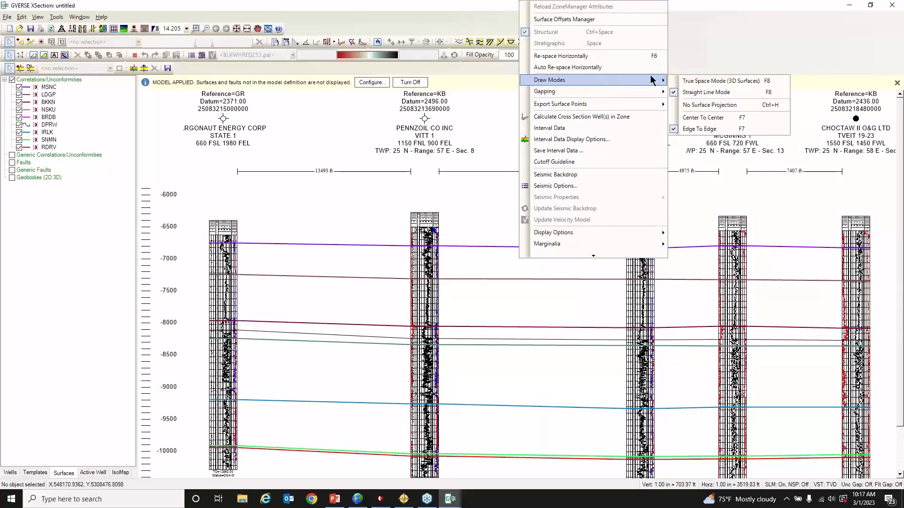
pyautogui.click(711, 81)
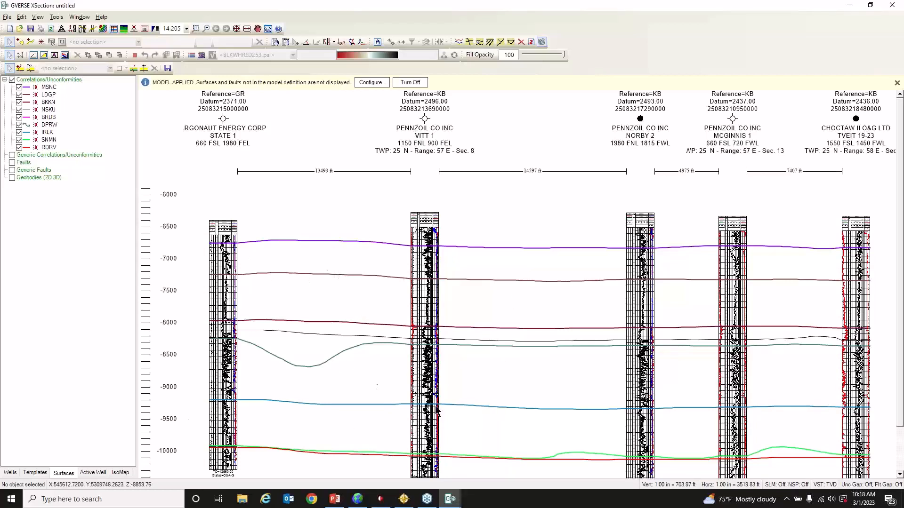
# Step: Save the cross section under the name 1
pyautogui.click(30, 28)
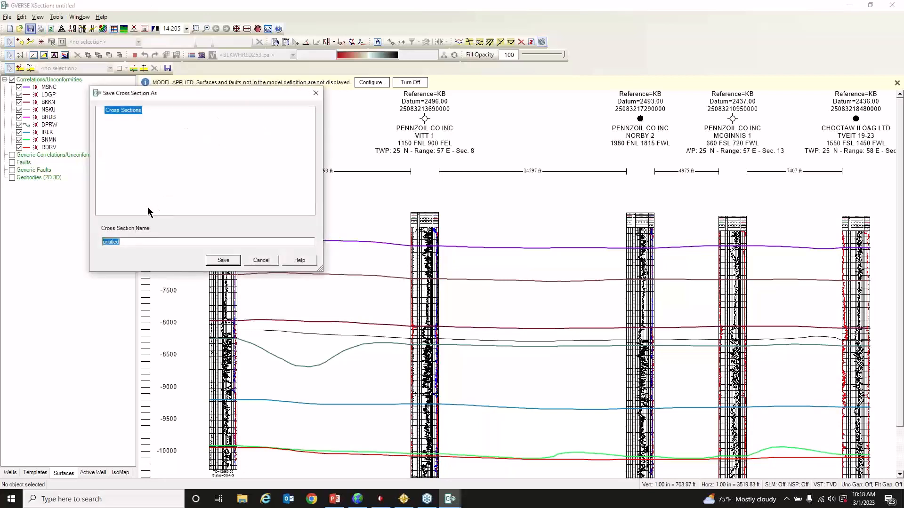
pyautogui.write('1')
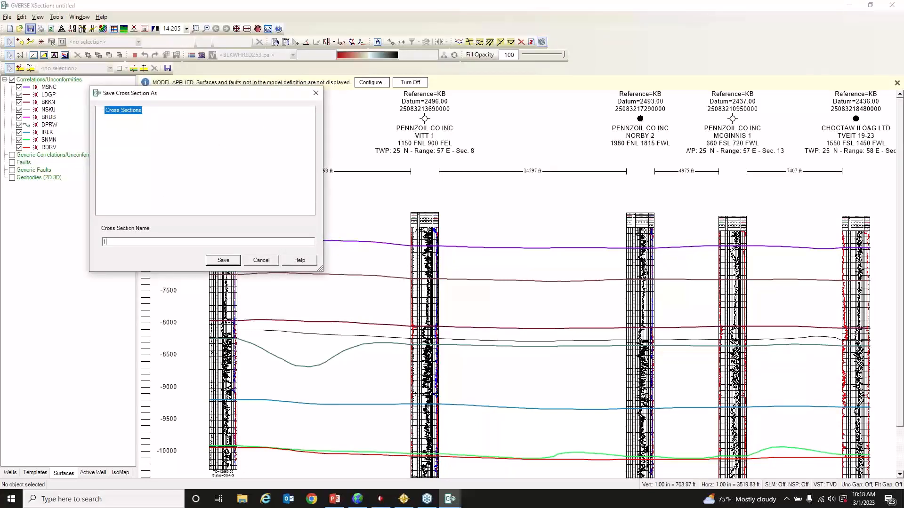
pyautogui.click(228, 262)
# Step: Switch to the Geo+ map and display the MSNC structure map contours
pyautogui.moveTo(449, 503)
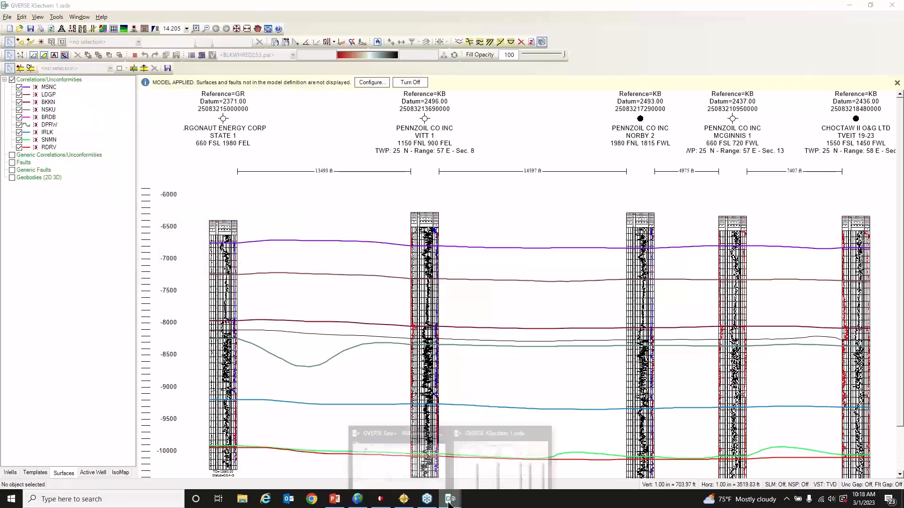
pyautogui.click(399, 467)
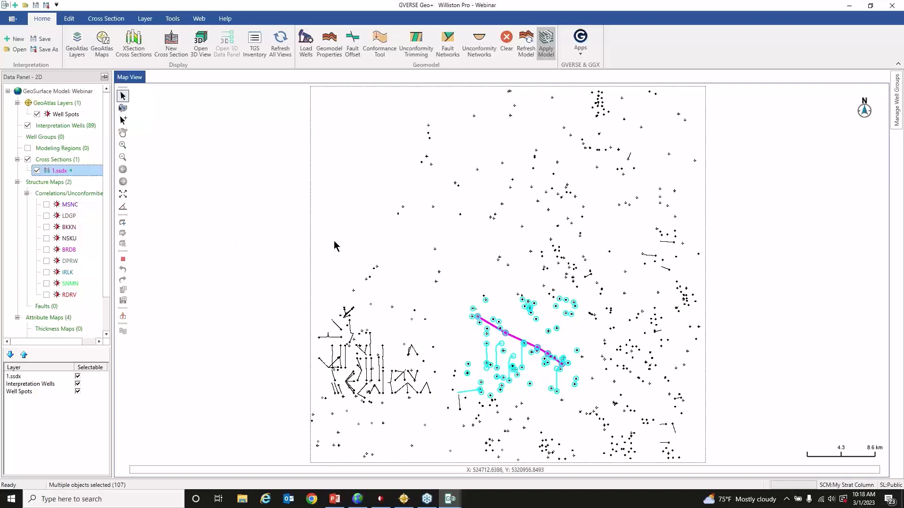
pyautogui.click(47, 204)
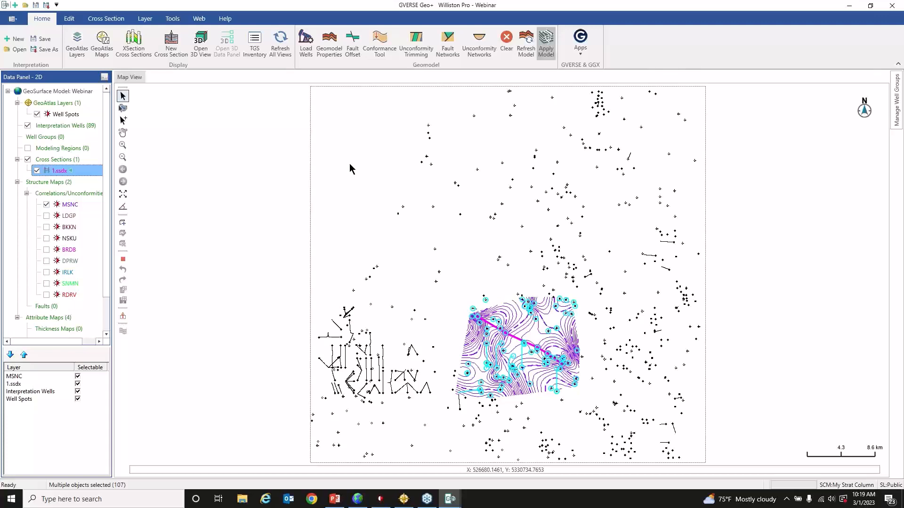
# Step: Check the saved cross section's surfaces in the XSection window, and return to the Geo+ map
pyautogui.click(447, 491)
pyautogui.click(504, 469)
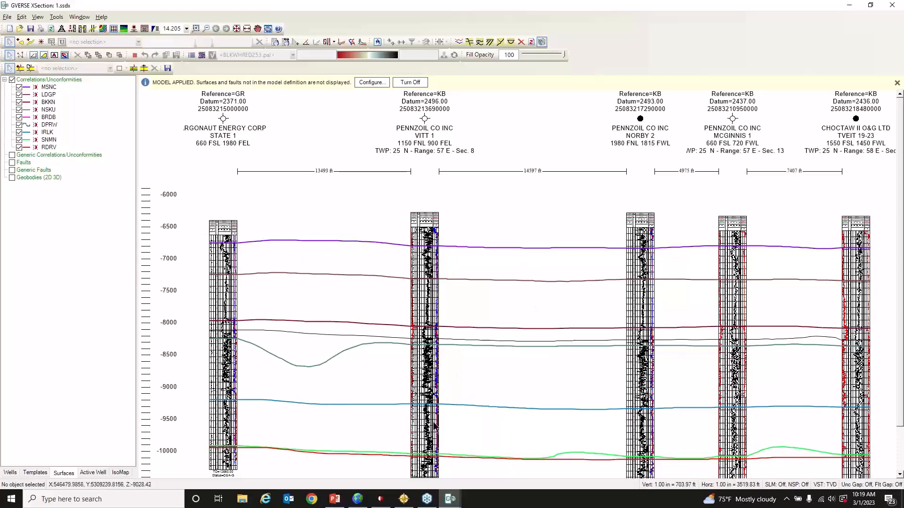
pyautogui.moveTo(450, 499)
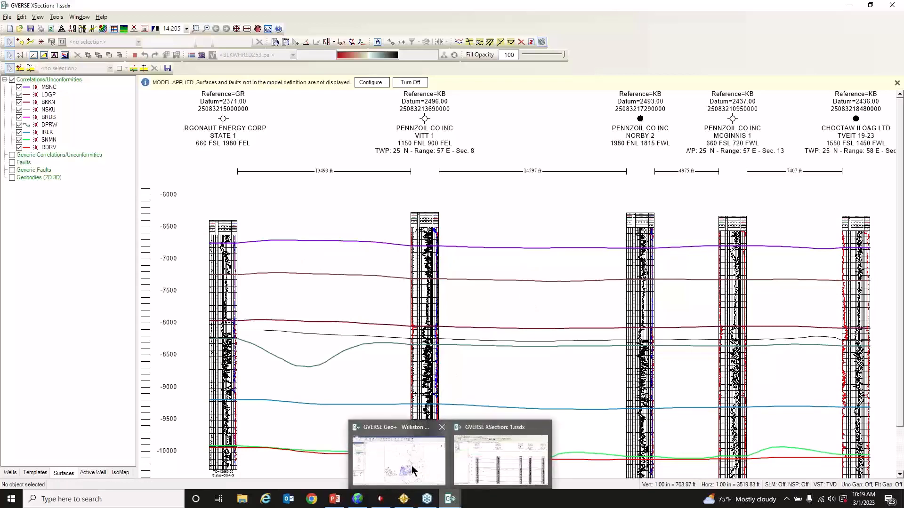
pyautogui.click(413, 470)
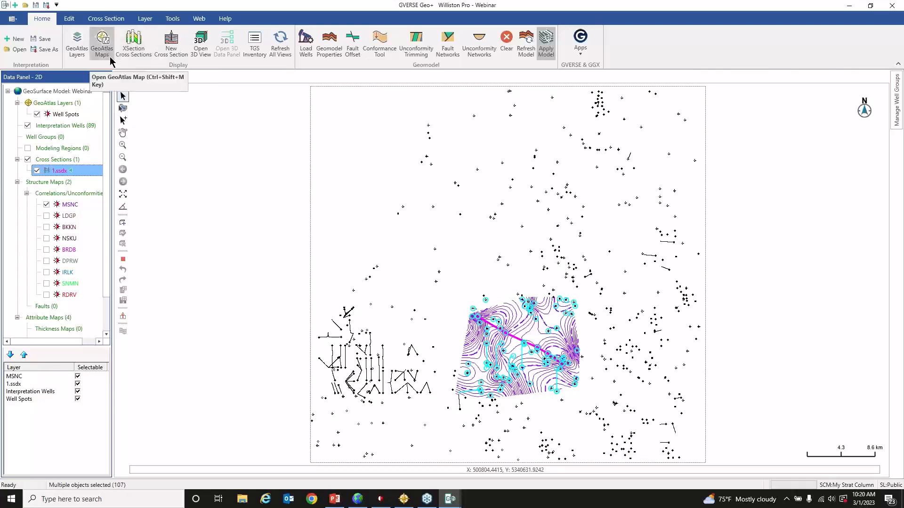
# Step: Add the existing Correlation Cross Section to the model and open it enlarged without importing its interwell points
pyautogui.click(138, 53)
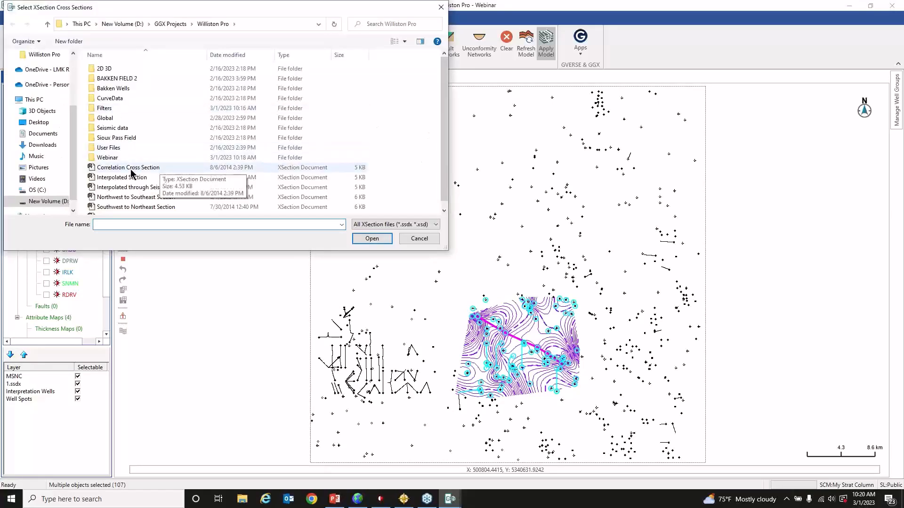
pyautogui.click(131, 170)
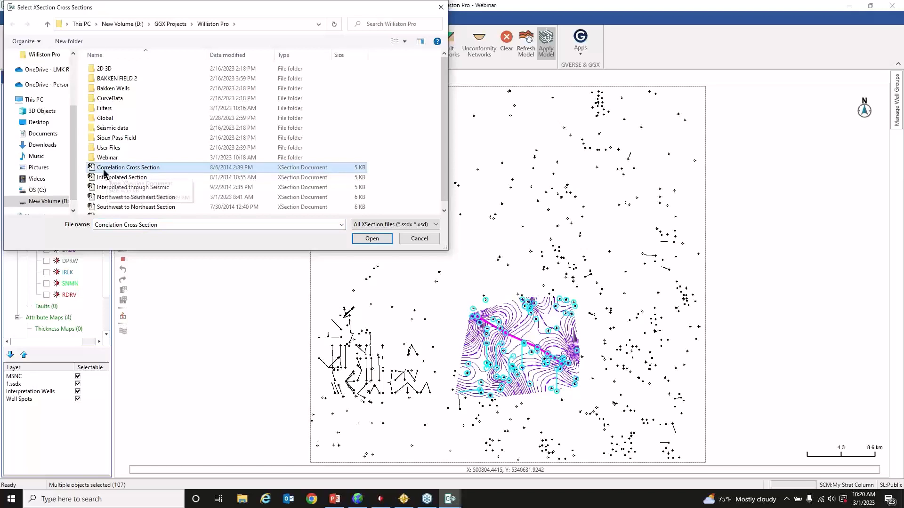
pyautogui.click(371, 239)
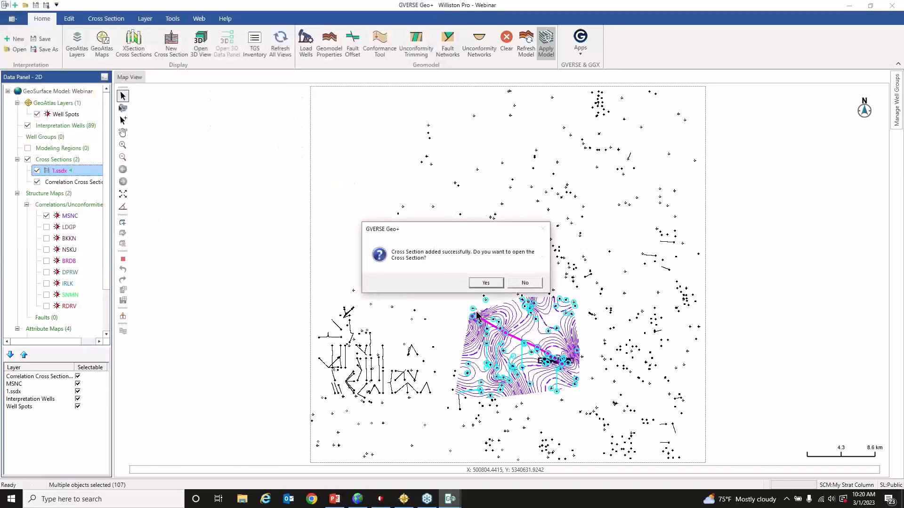
pyautogui.click(494, 284)
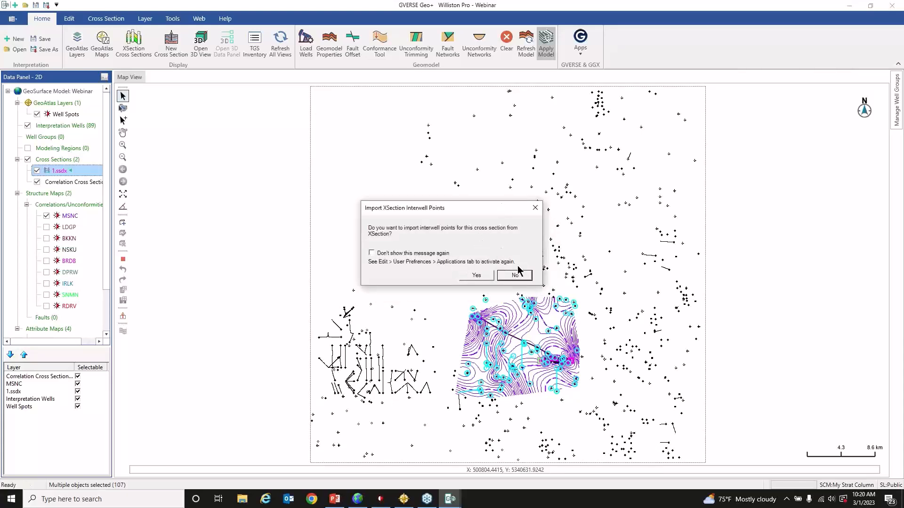
pyautogui.click(518, 273)
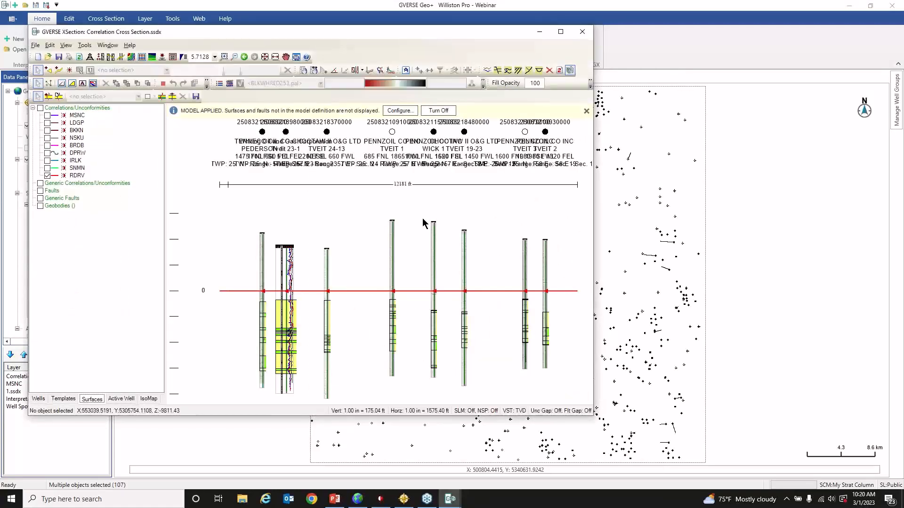
pyautogui.click(561, 31)
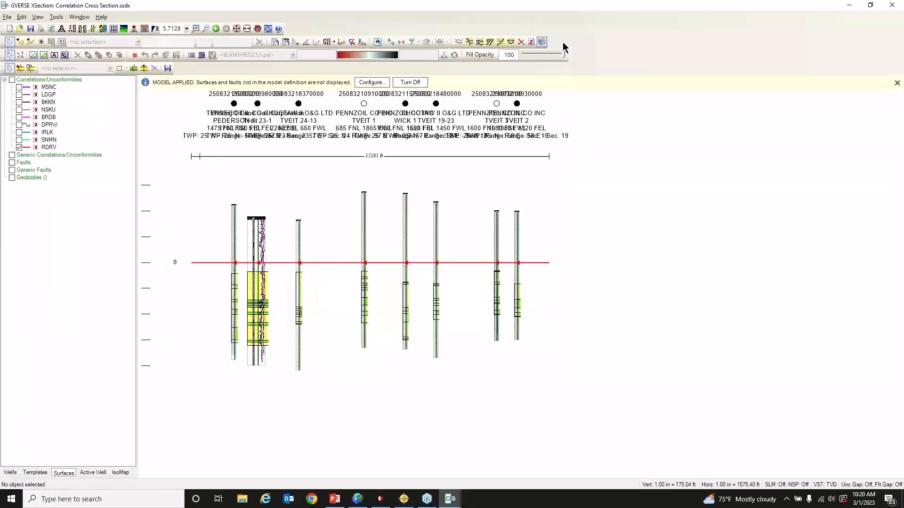
pyautogui.click(247, 29)
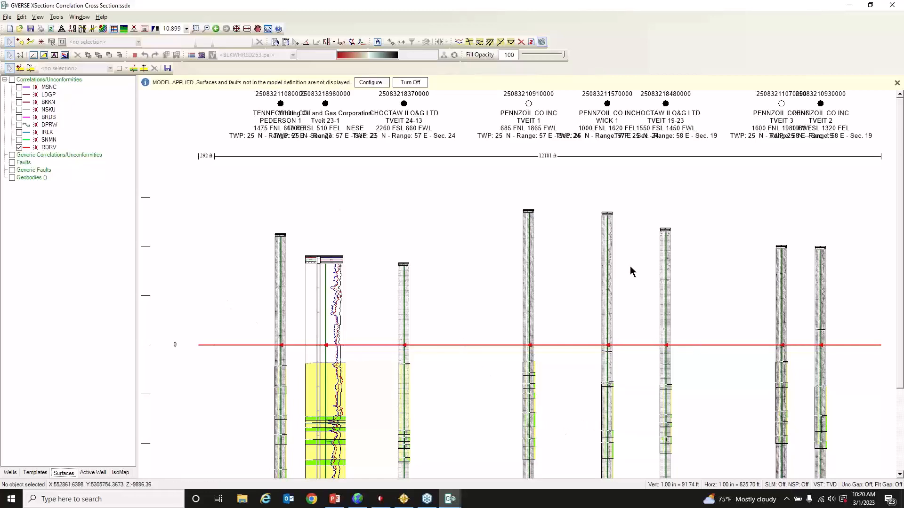
# Step: Apply the system template Raster 5 inch Any Image to the Tenneco Oil Co well, and replace it with Raster 2 inch Any Image
pyautogui.click(280, 286)
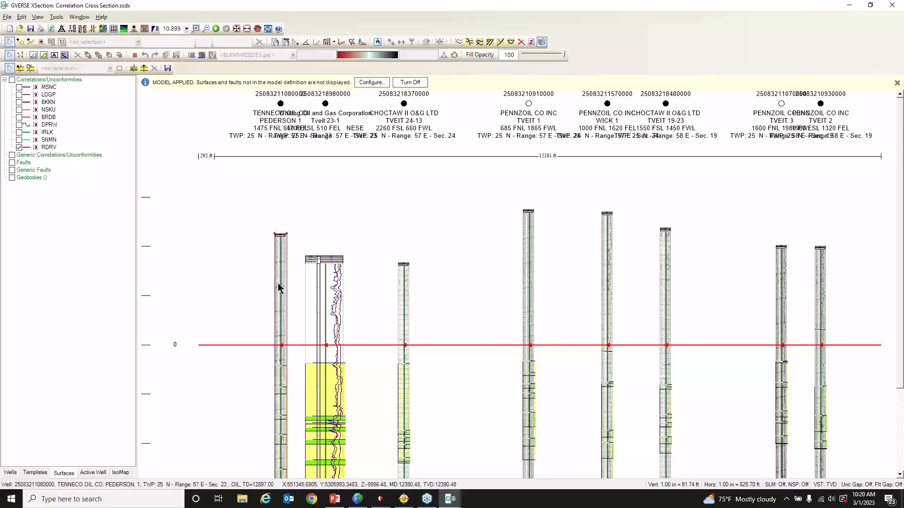
pyautogui.click(90, 473)
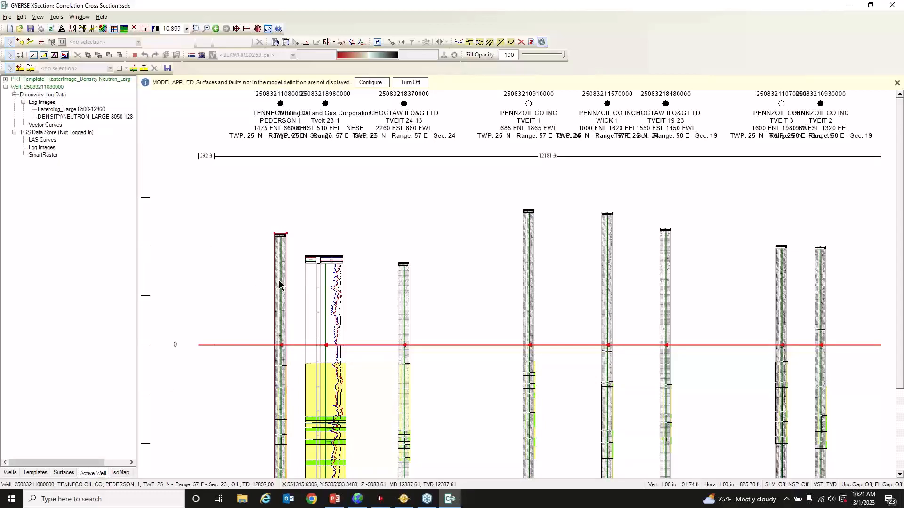
pyautogui.click(5, 79)
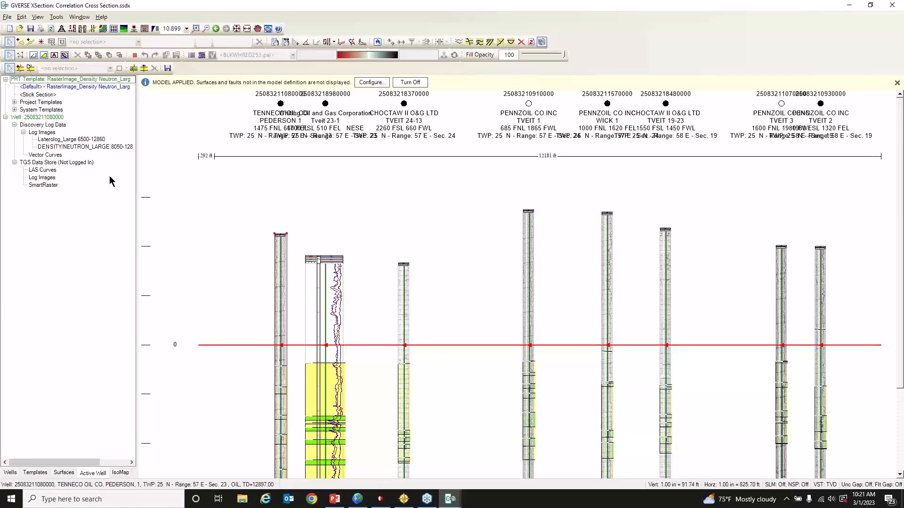
pyautogui.click(14, 110)
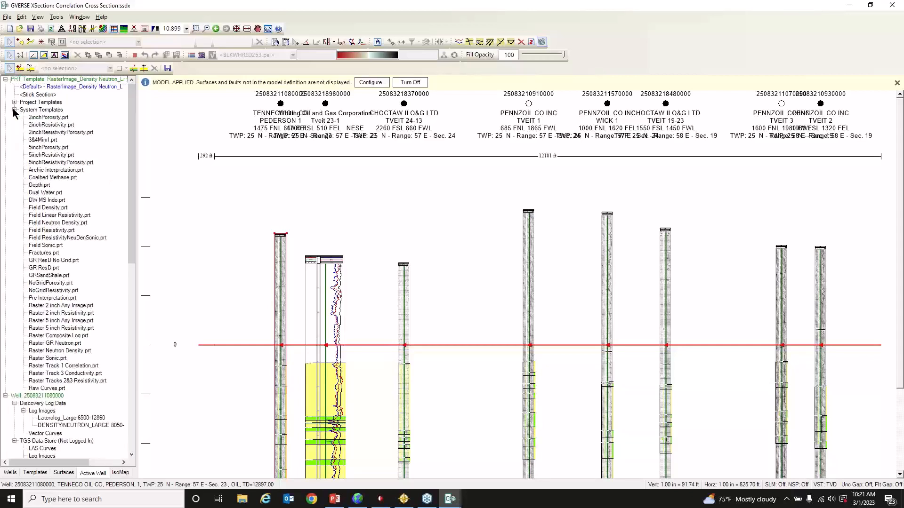
pyautogui.click(63, 324)
pyautogui.rightClick(62, 323)
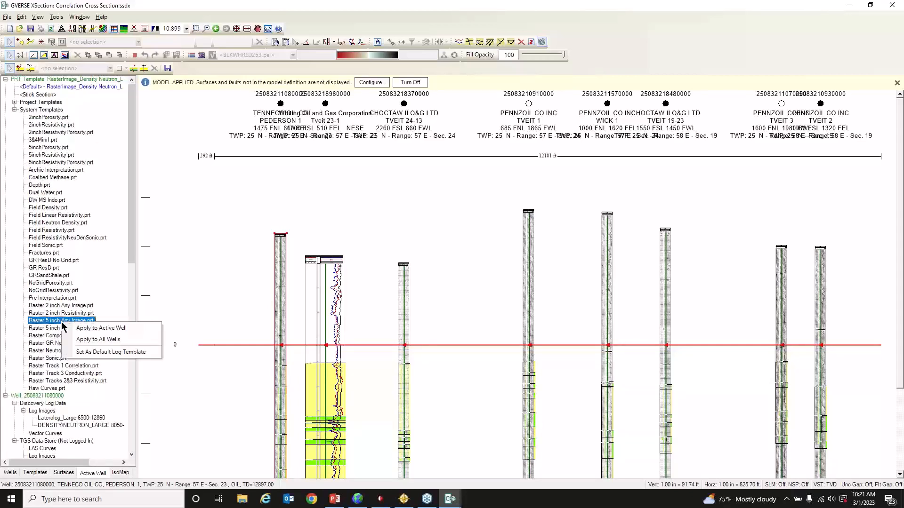
pyautogui.click(74, 329)
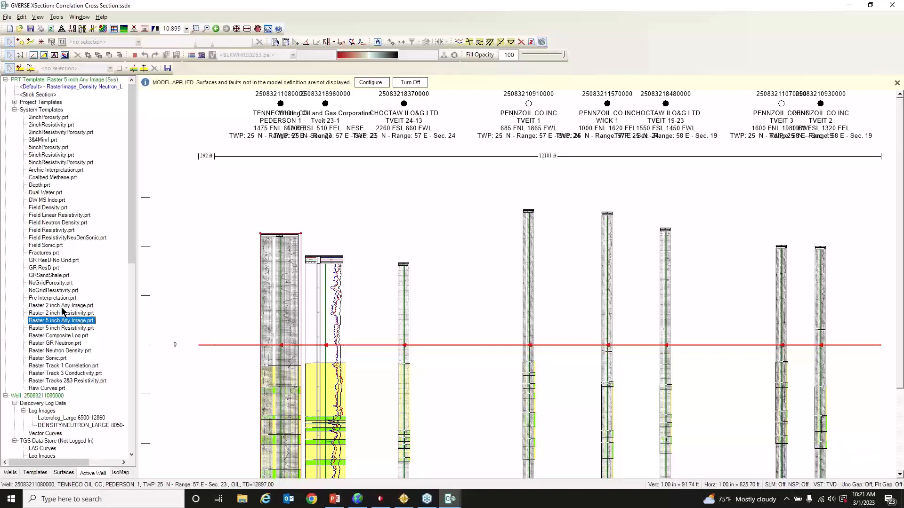
pyautogui.click(61, 307)
pyautogui.rightClick(62, 308)
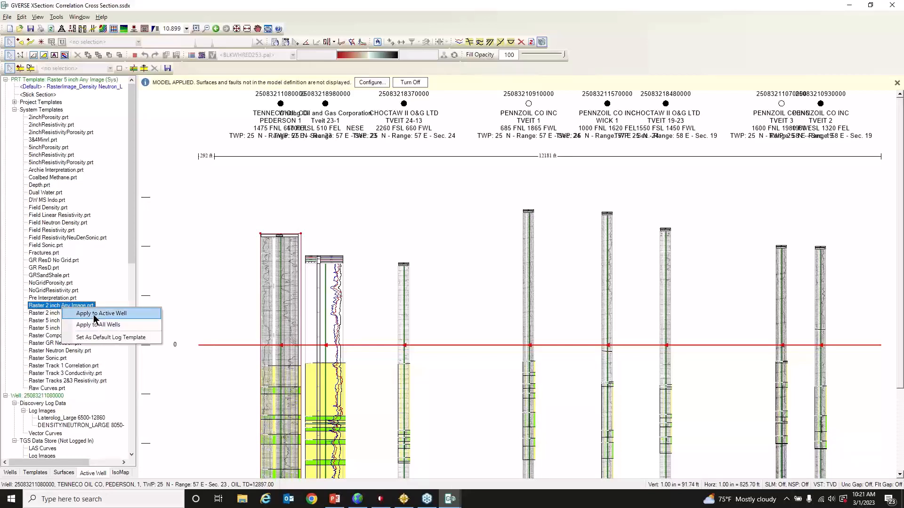
pyautogui.click(94, 314)
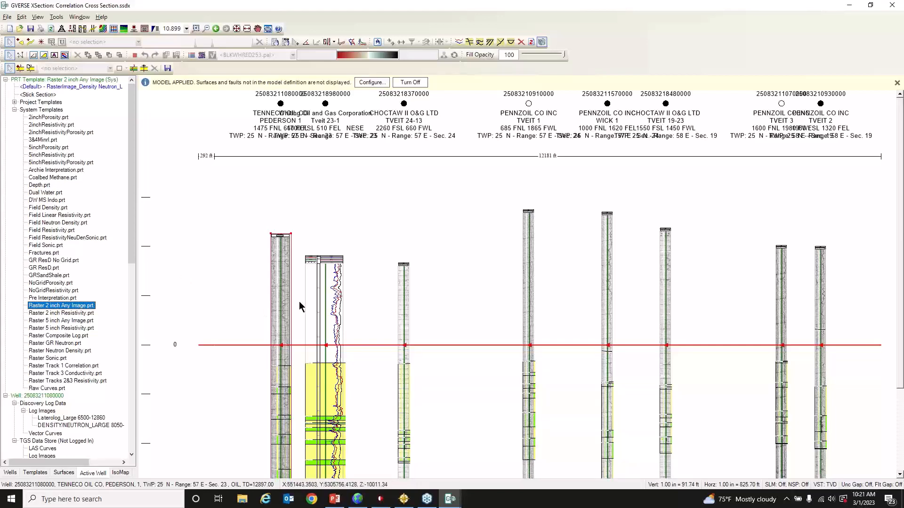
# Step: Apply the system template Raster 5 inch Any Image to all wells in the cross section
pyautogui.click(67, 321)
pyautogui.rightClick(67, 320)
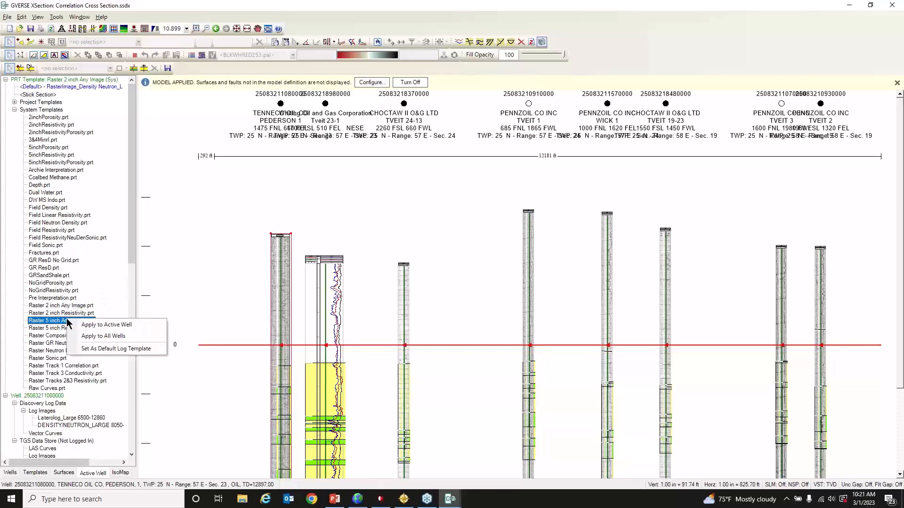
pyautogui.click(101, 337)
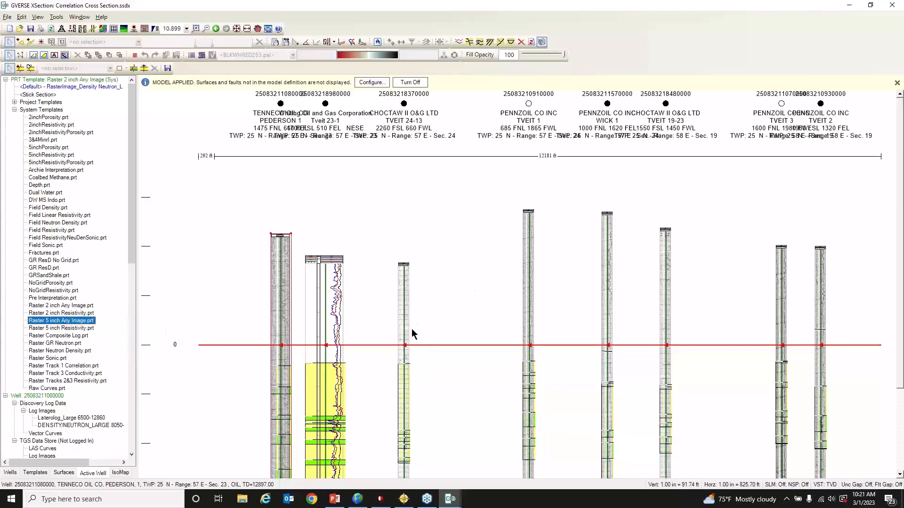
# Step: Apply the project template GR ResD to the Whiting Tveit 23-1 well, and replace it with the Cross Section template
pyautogui.click(335, 324)
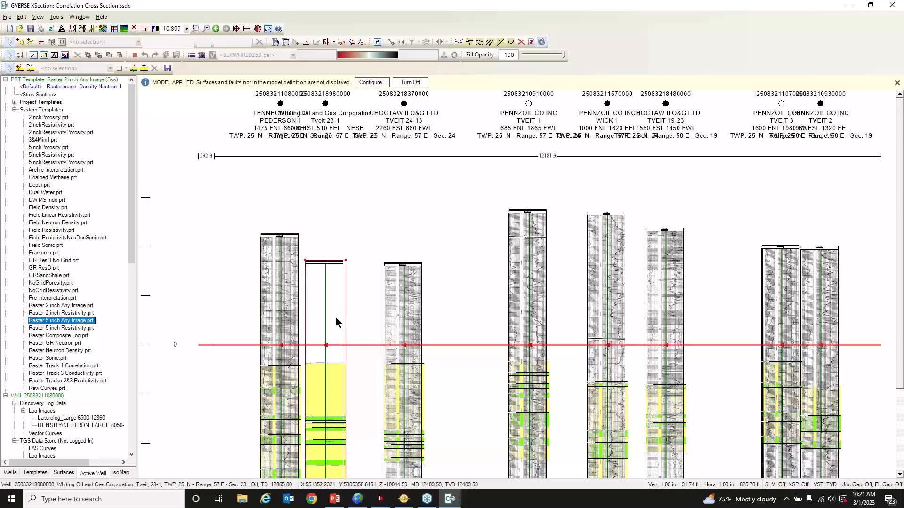
pyautogui.click(14, 103)
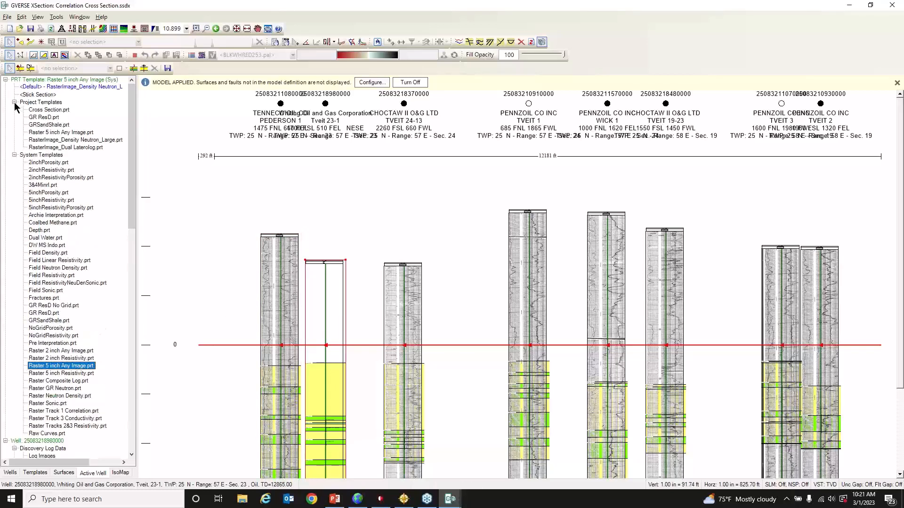
pyautogui.click(44, 117)
pyautogui.rightClick(45, 117)
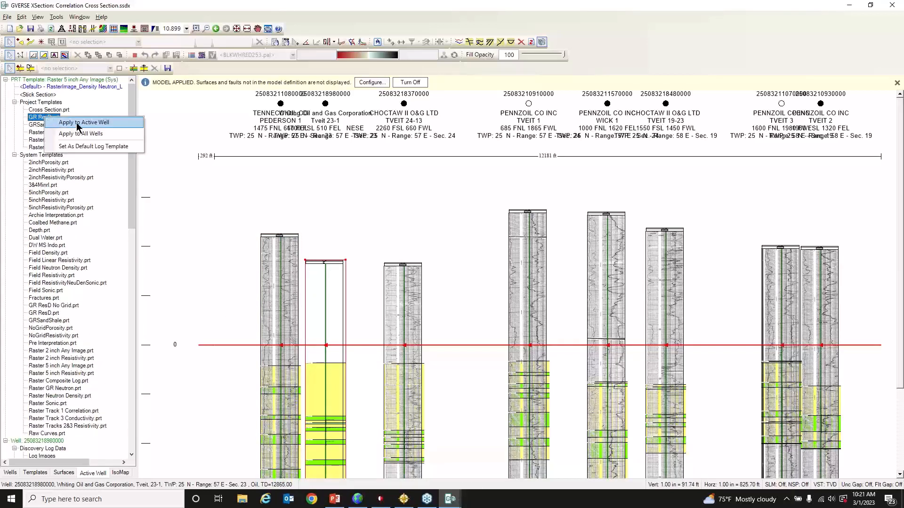
pyautogui.click(80, 129)
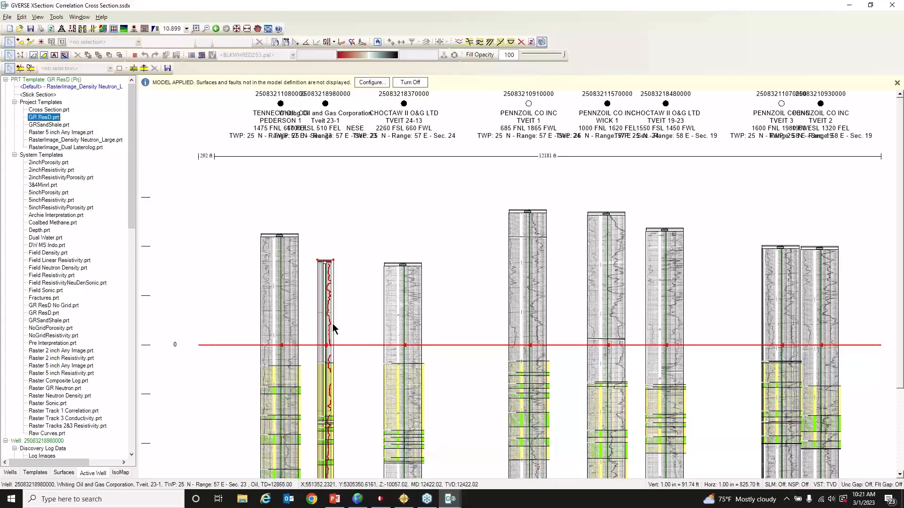
pyautogui.click(49, 110)
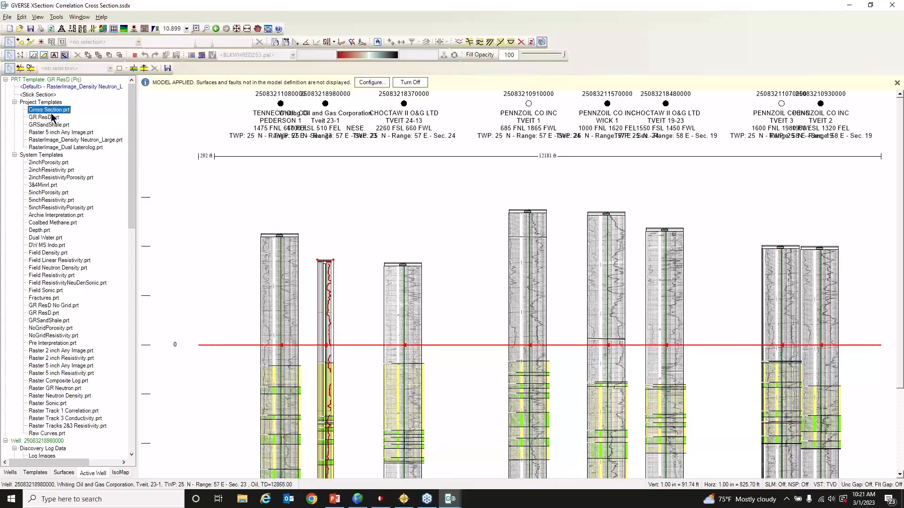
pyautogui.rightClick(51, 111)
pyautogui.click(77, 120)
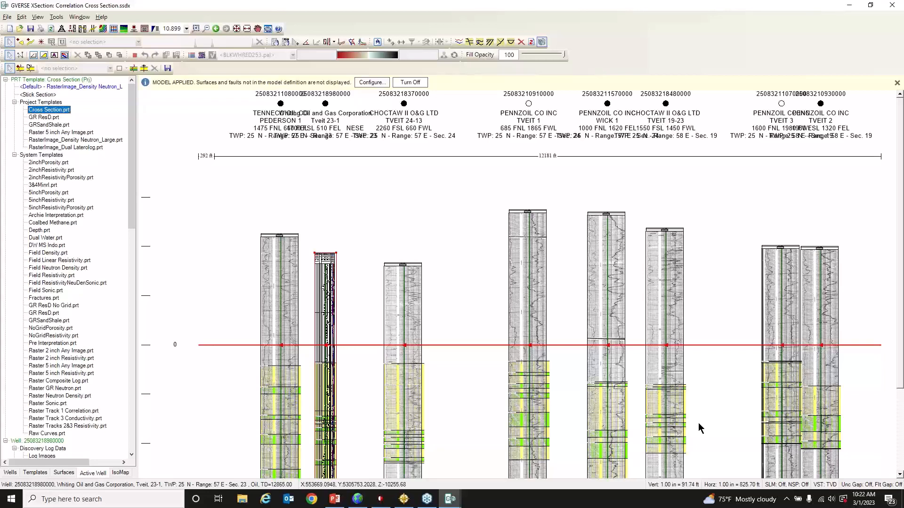
# Step: Assign the Laterolog_Large log image to Any Image on the Tenneco Oil Co well, and replace it with DENSITY/NEUTRON_LARGE
pyautogui.click(283, 287)
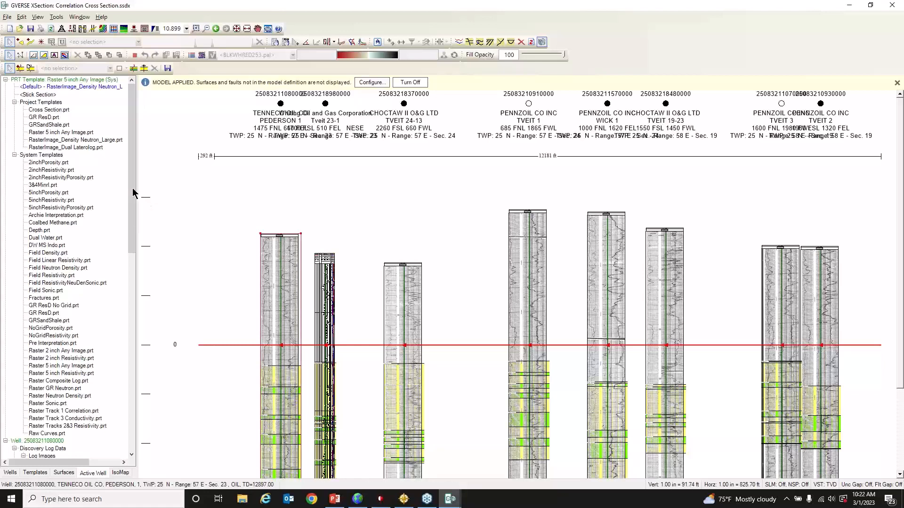
pyautogui.scroll(-9, 71, 263)
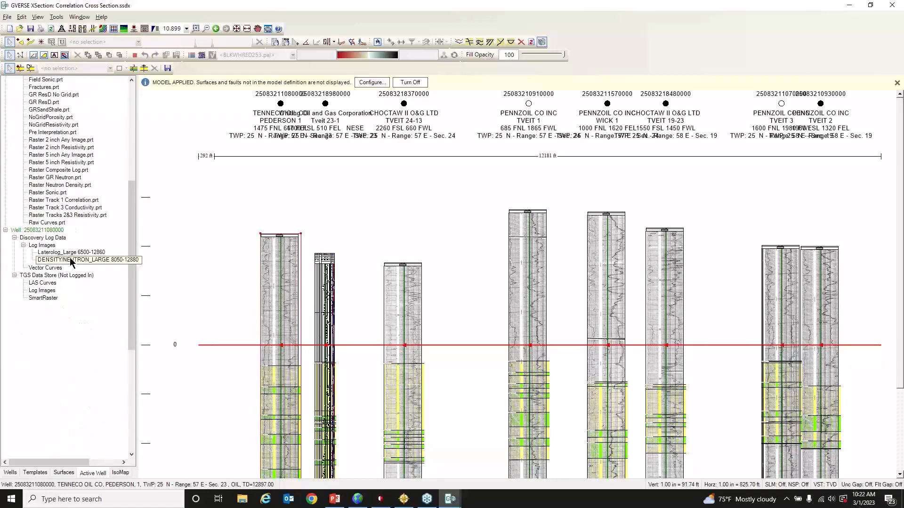
pyautogui.click(70, 253)
pyautogui.rightClick(71, 254)
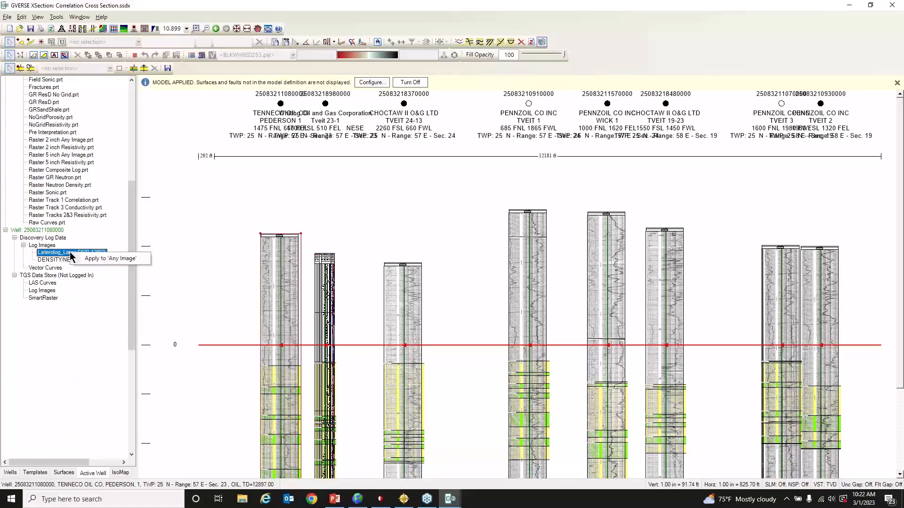
pyautogui.click(110, 259)
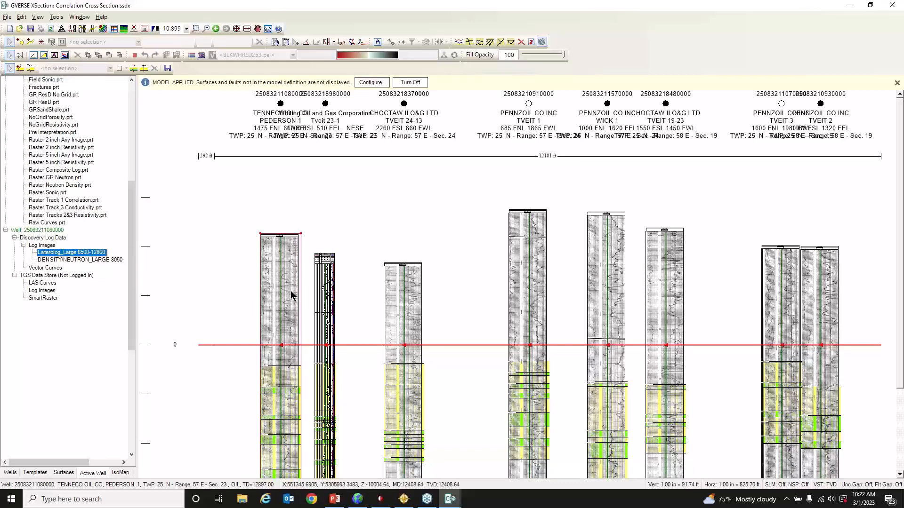
pyautogui.click(73, 260)
pyautogui.rightClick(75, 260)
pyautogui.click(99, 266)
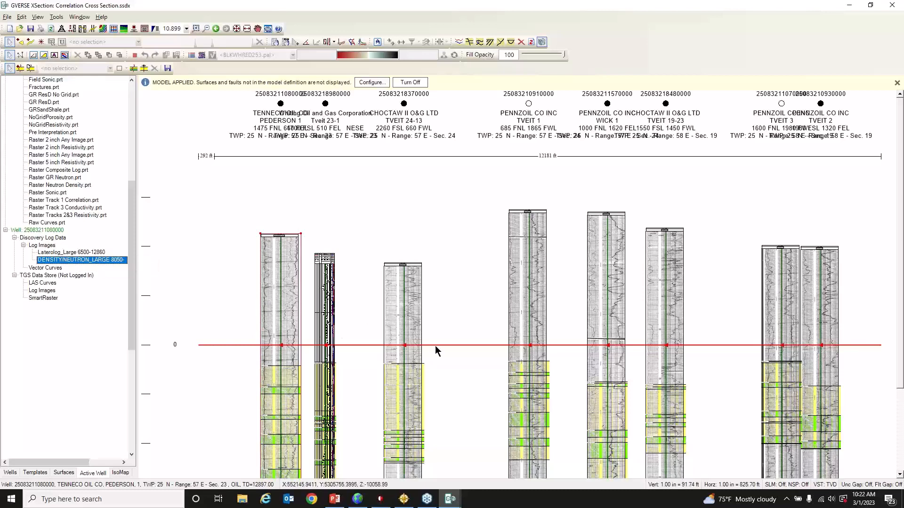
# Step: Assign the DENSITY/NEUTRON_LARGE log image to Any Image on the Choctaw Tveit 24-13 well
pyautogui.click(408, 323)
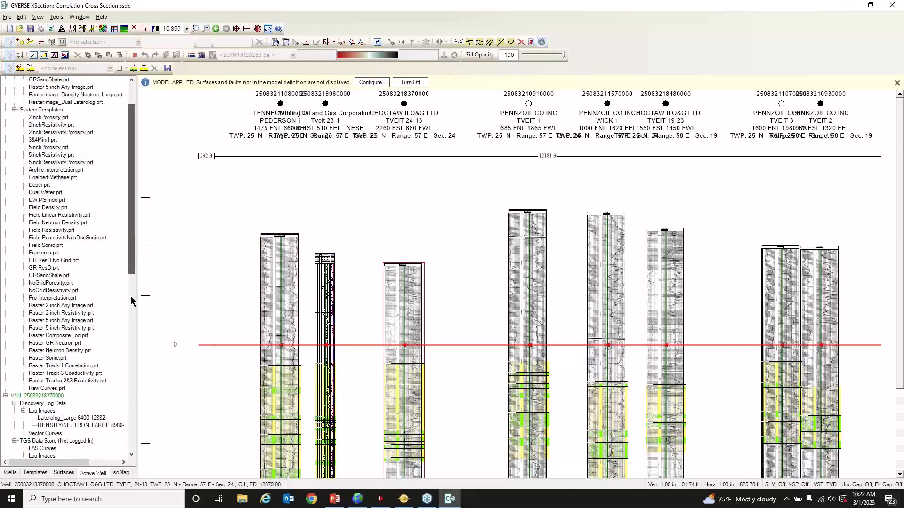
pyautogui.click(60, 253)
pyautogui.rightClick(60, 254)
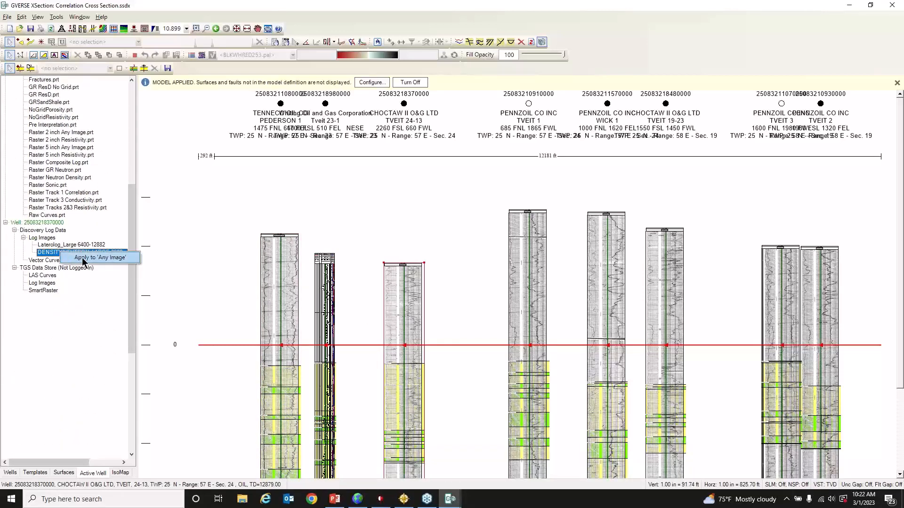
pyautogui.click(84, 260)
# Step: Check the log images available for the Pennzoil Tveit 1 well
pyautogui.rightClick(532, 286)
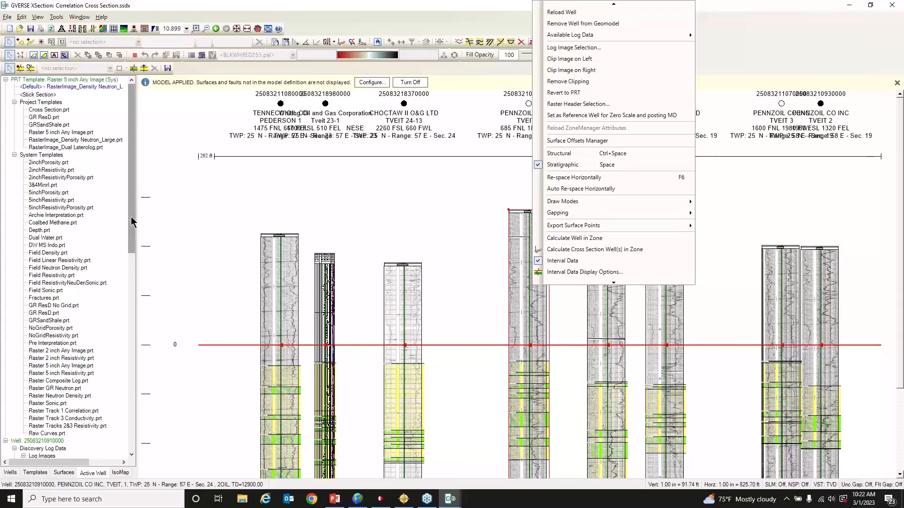
pyautogui.moveTo(133, 222); pyautogui.dragTo(132, 324)
pyautogui.click(57, 239)
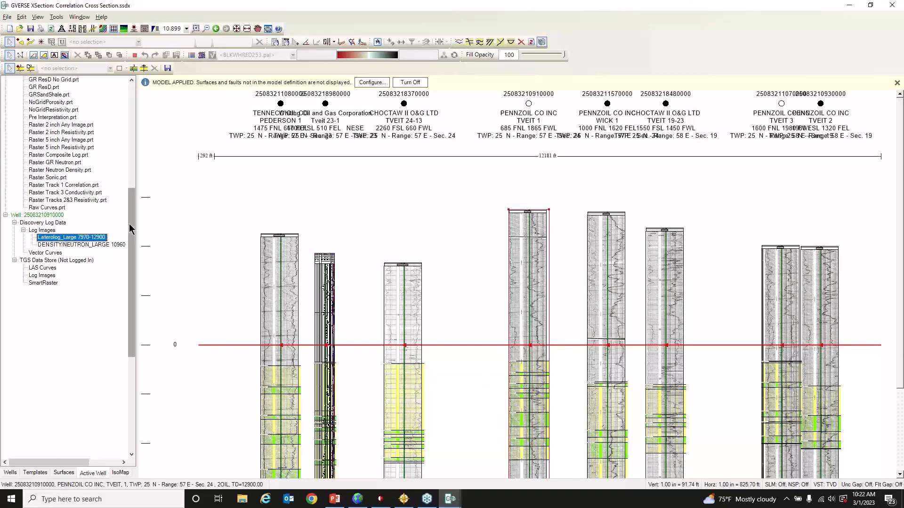
# Step: Close the Correlation Cross Section, saving its changes
pyautogui.moveTo(133, 231); pyautogui.dragTo(133, 121)
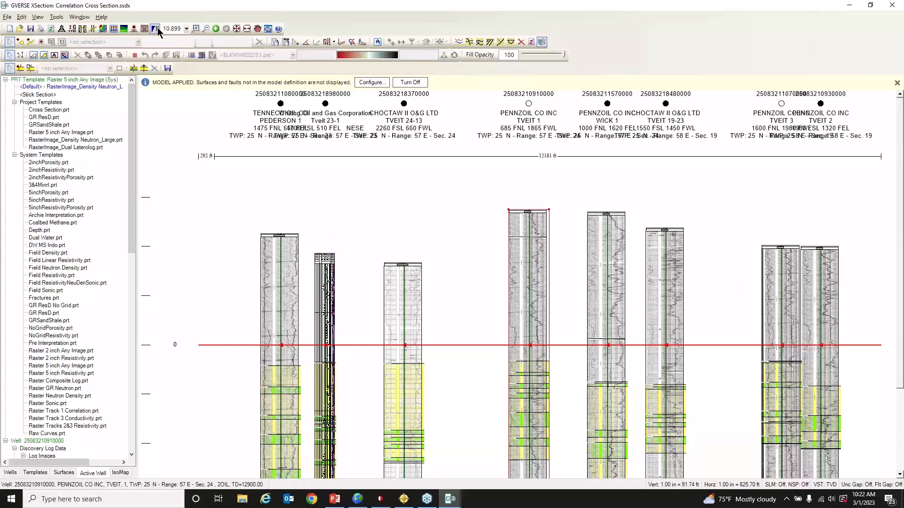
pyautogui.click(891, 5)
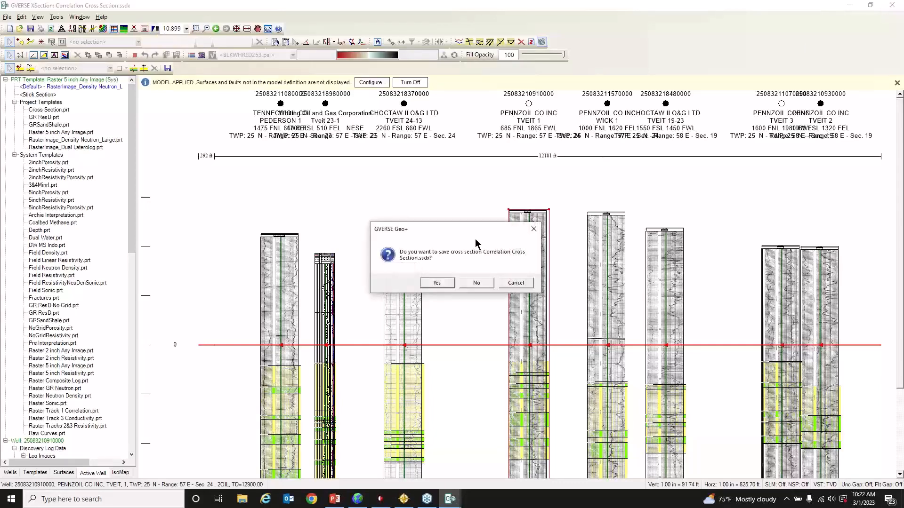
pyautogui.click(442, 282)
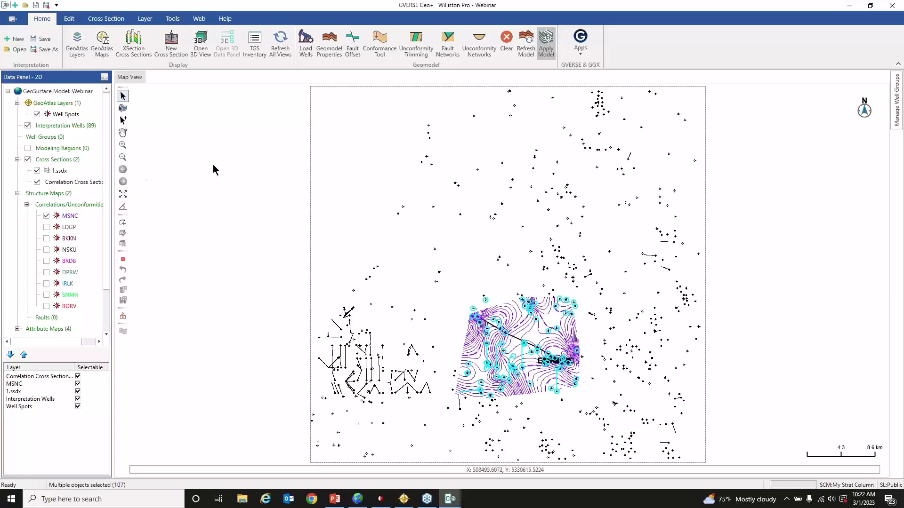
pyautogui.click(404, 500)
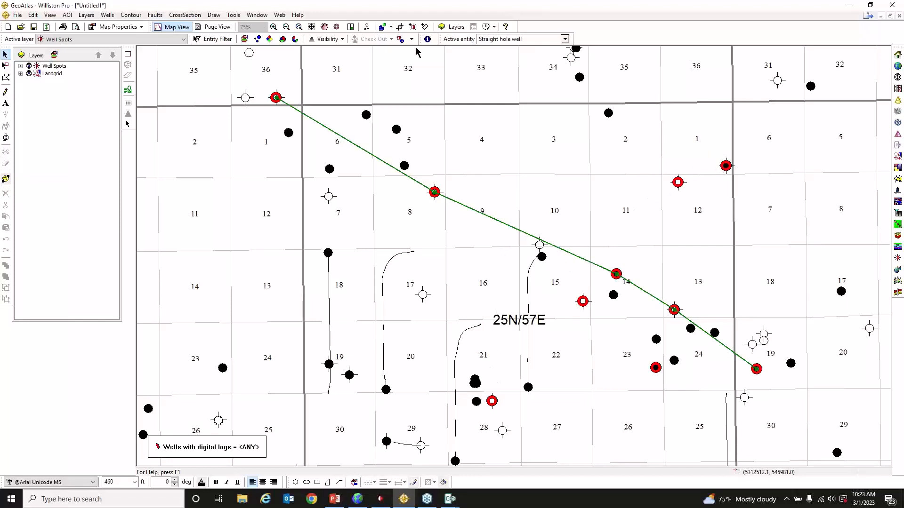
pyautogui.click(185, 15)
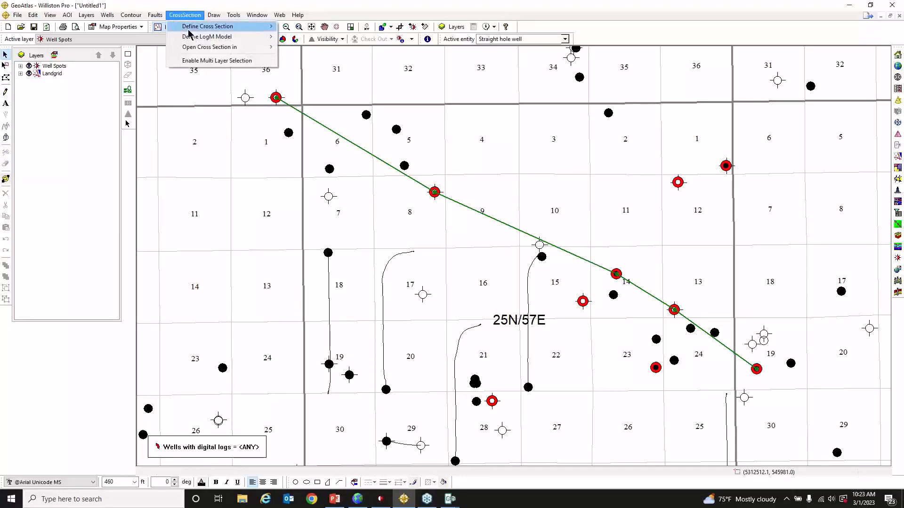
pyautogui.moveTo(221, 26)
pyautogui.click(311, 27)
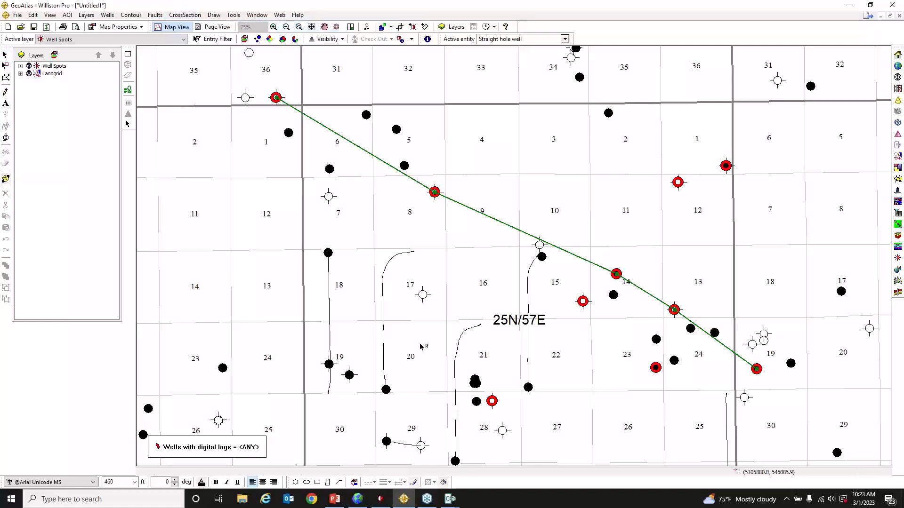
pyautogui.click(492, 400)
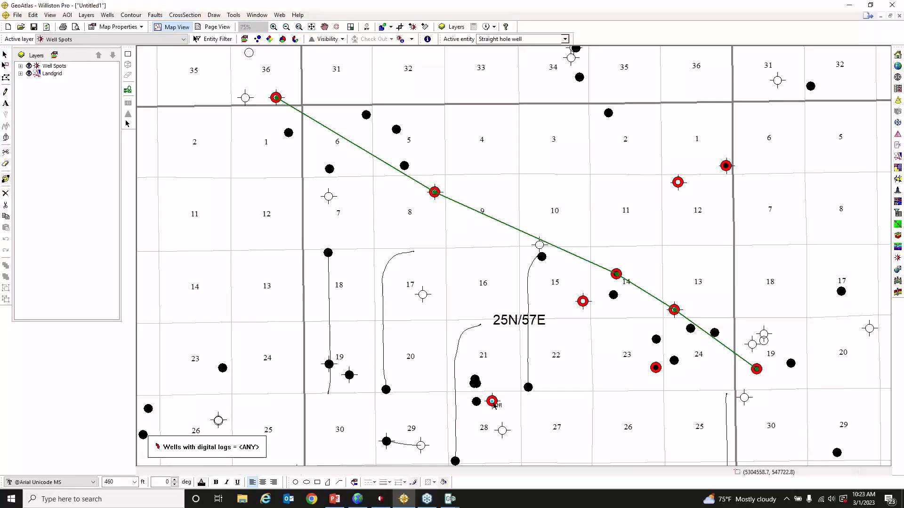
pyautogui.click(584, 301)
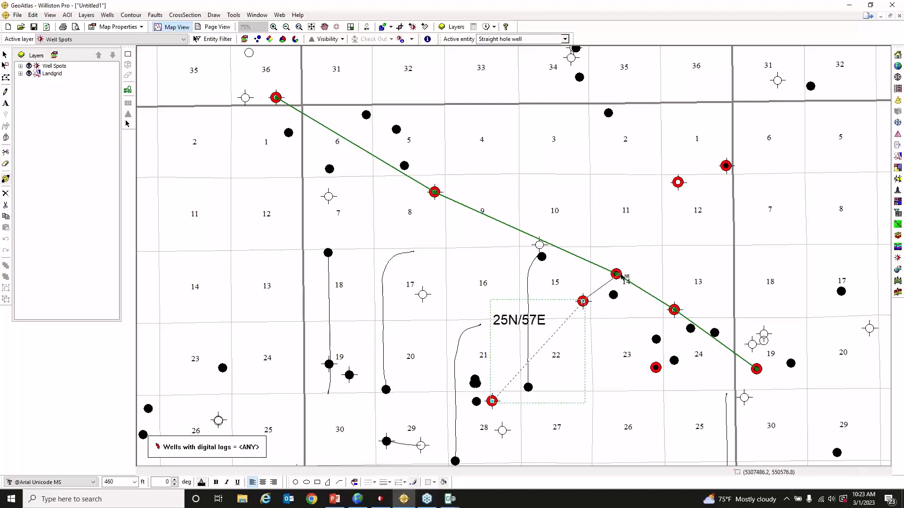
pyautogui.click(616, 274)
pyautogui.click(678, 182)
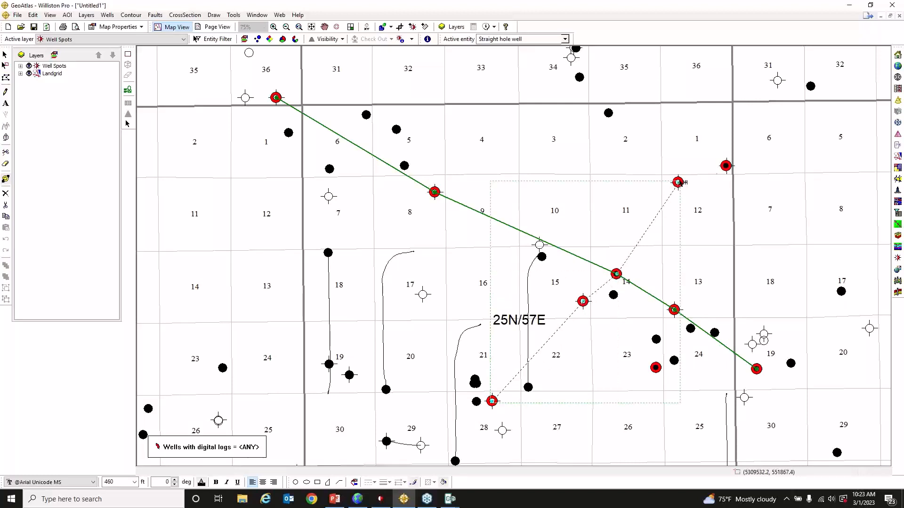
pyautogui.click(726, 166)
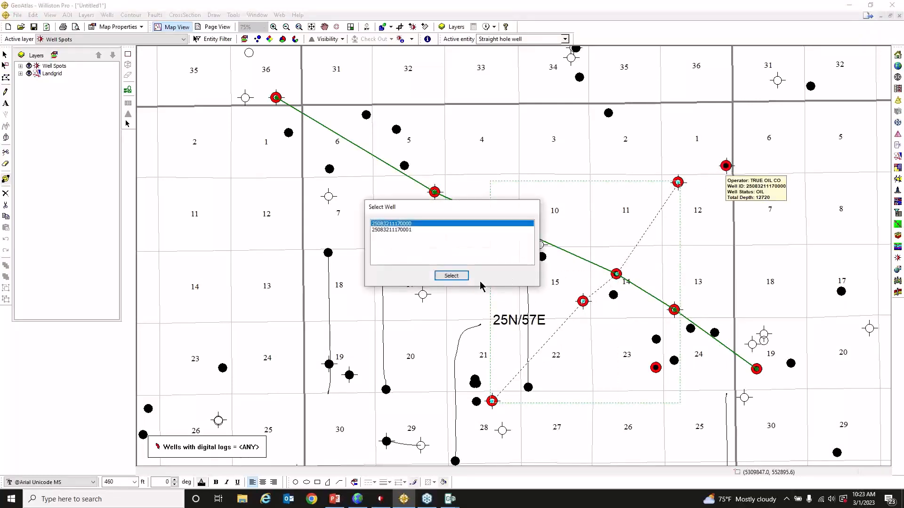
pyautogui.click(461, 275)
# Step: Send the five-well line to XSection and show the resulting untitled cross section in a maximized window
pyautogui.rightClick(794, 235)
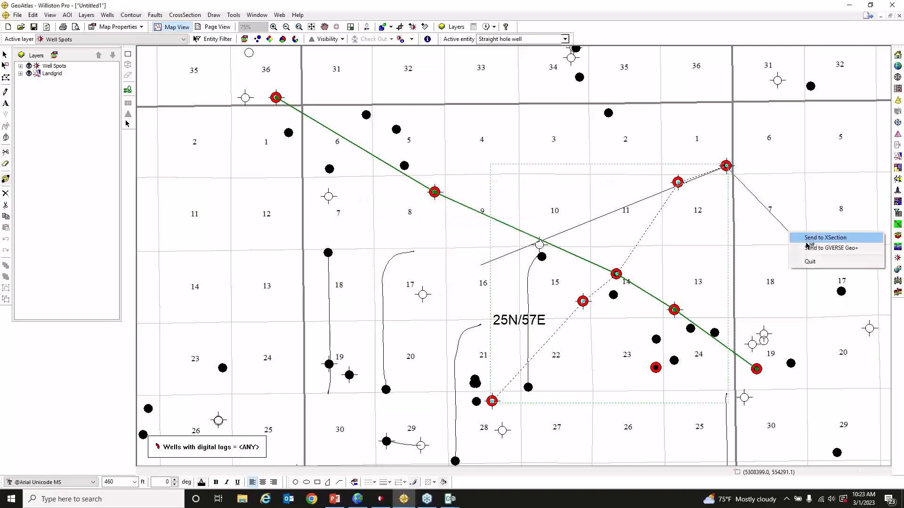
pyautogui.click(821, 238)
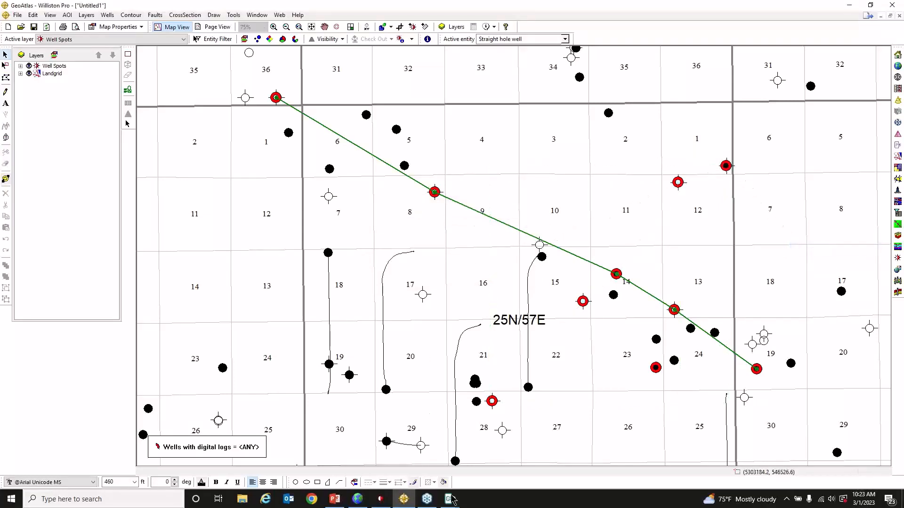
pyautogui.moveTo(450, 499)
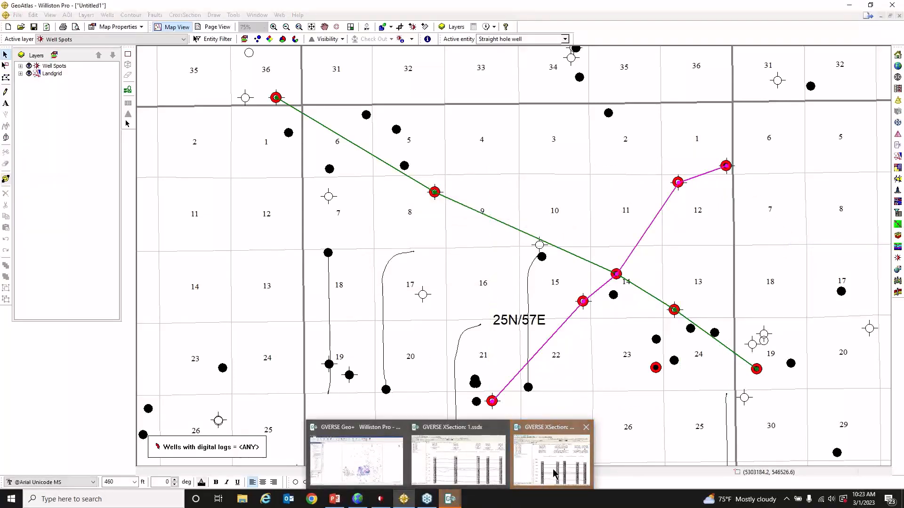
pyautogui.click(553, 473)
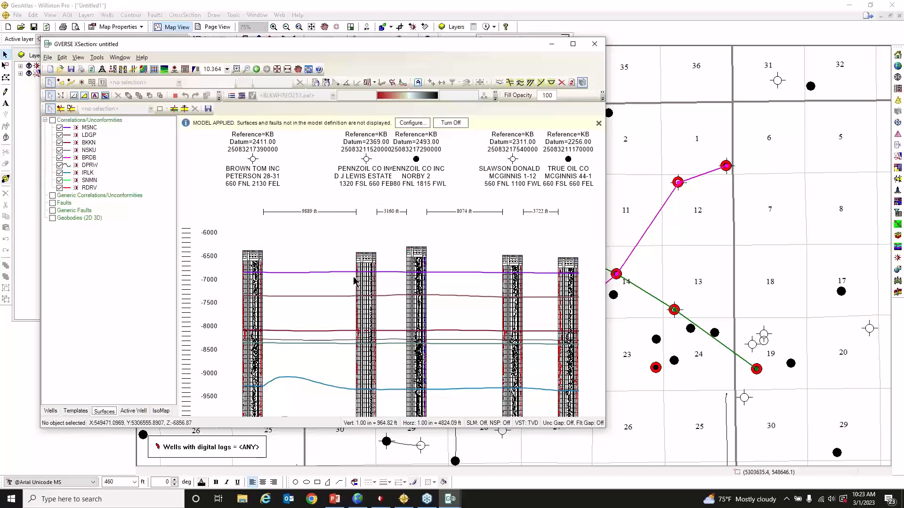
pyautogui.click(571, 46)
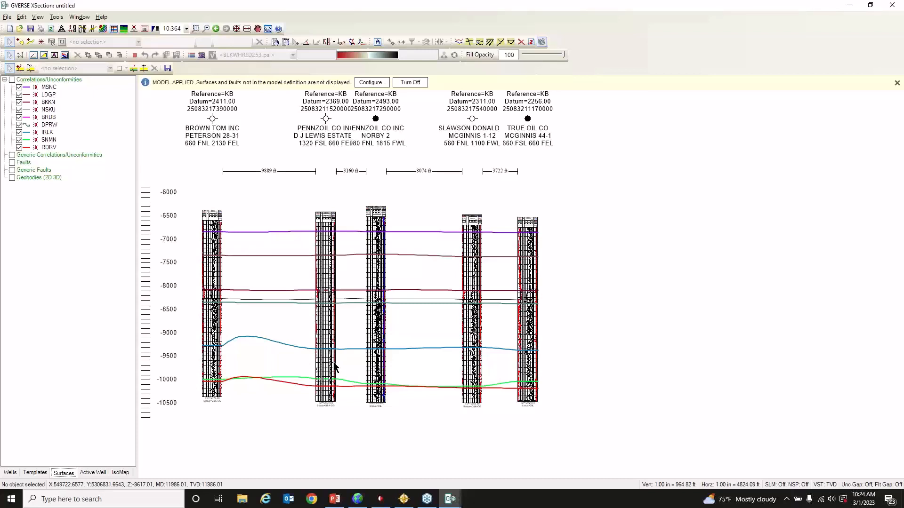
# Step: Switch to GVERSE Geo+, open the 3D view, and examine how the 1.ssdx and untitled cross sections intersect
pyautogui.click(450, 499)
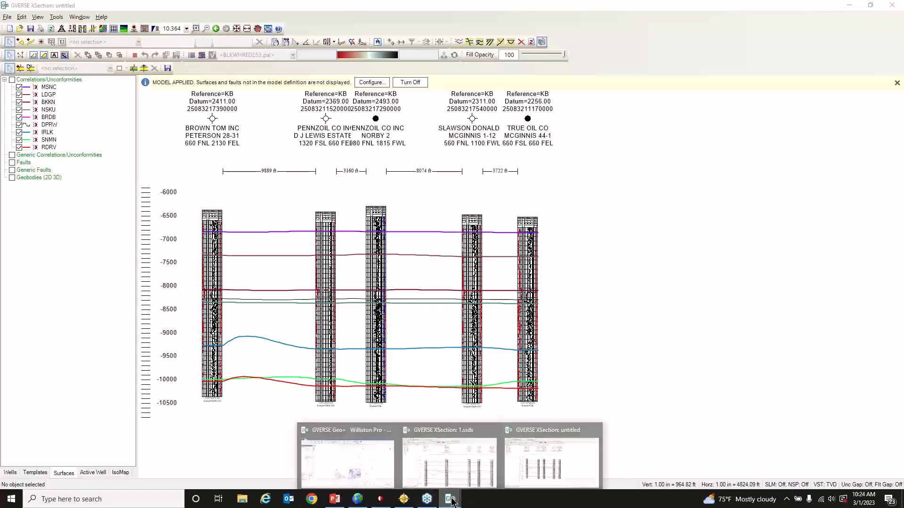
pyautogui.click(380, 457)
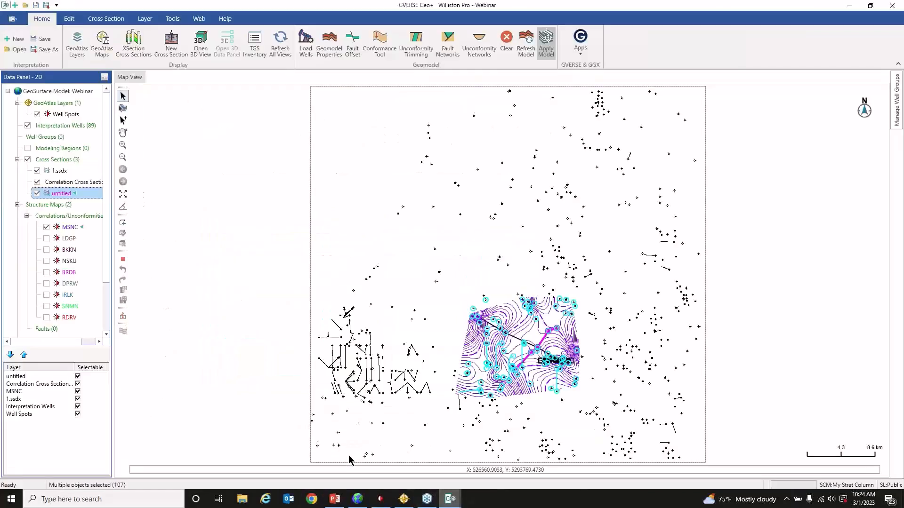
pyautogui.click(203, 49)
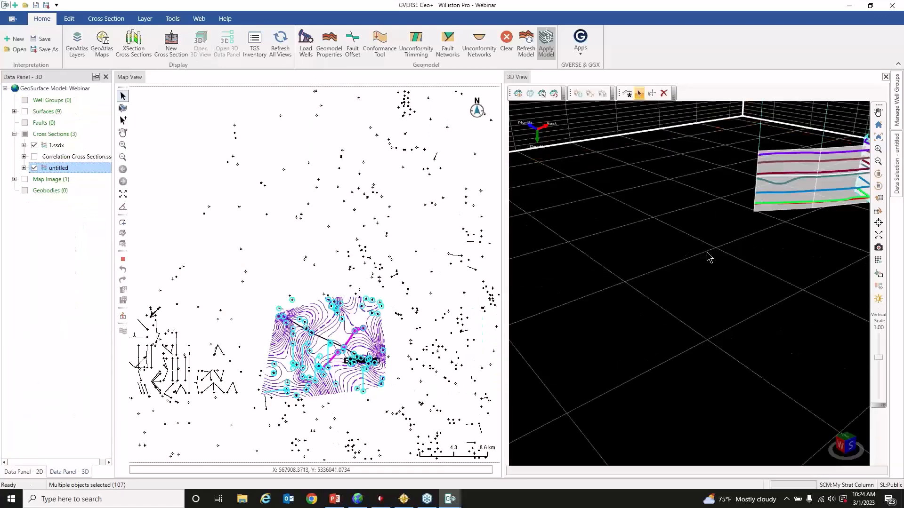
pyautogui.moveTo(708, 258); pyautogui.dragTo(678, 210)
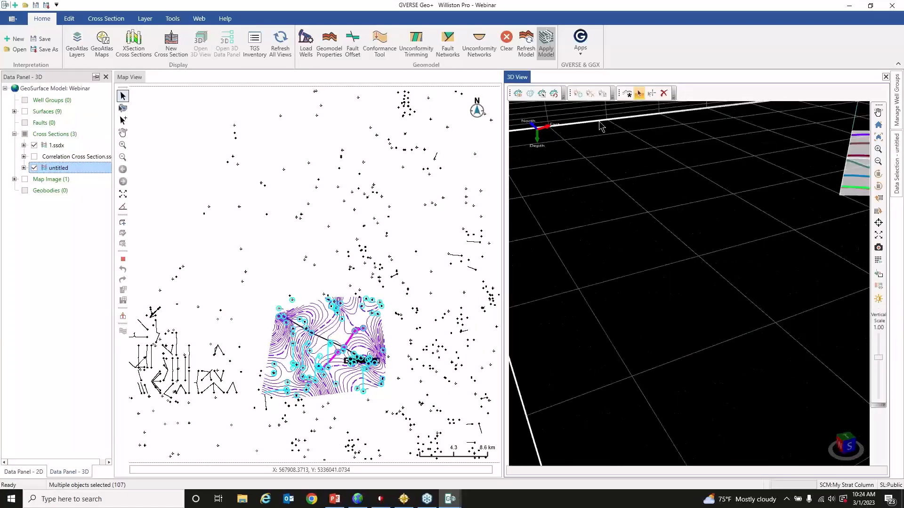
pyautogui.click(879, 127)
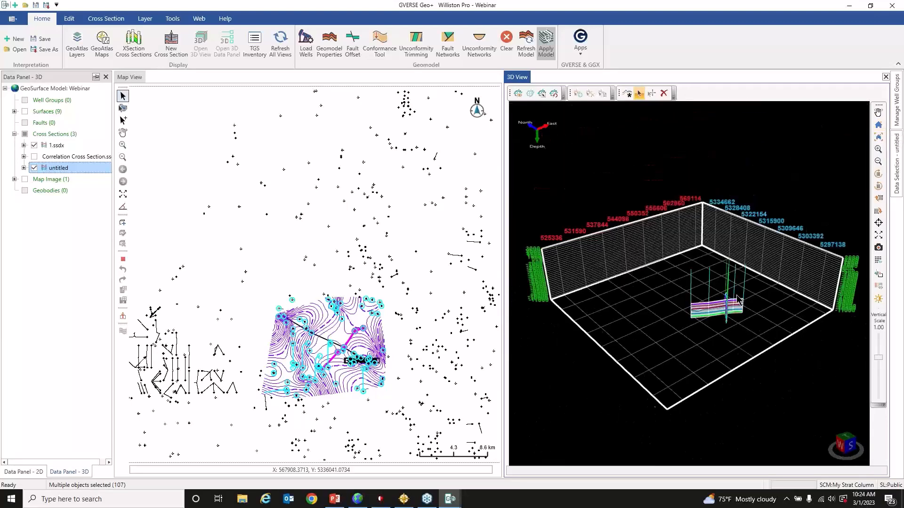
pyautogui.moveTo(736, 296); pyautogui.dragTo(709, 295)
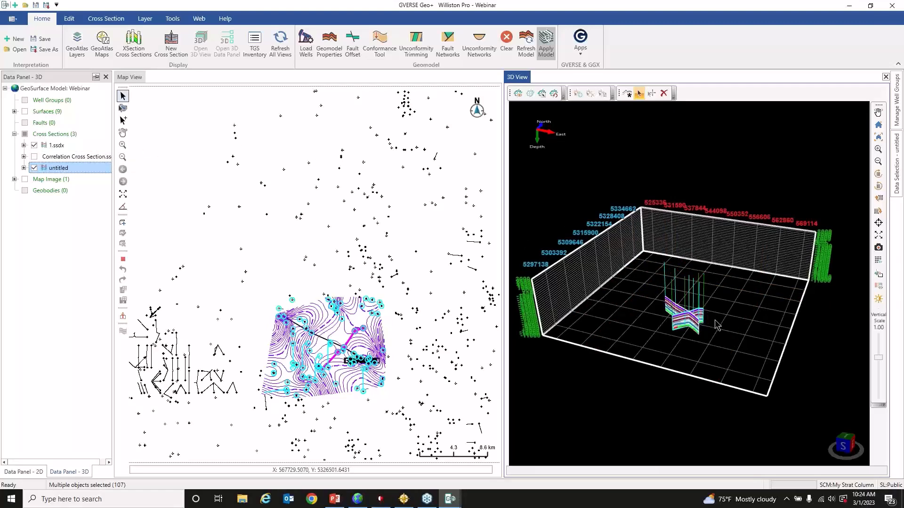
pyautogui.moveTo(717, 325); pyautogui.dragTo(722, 322)
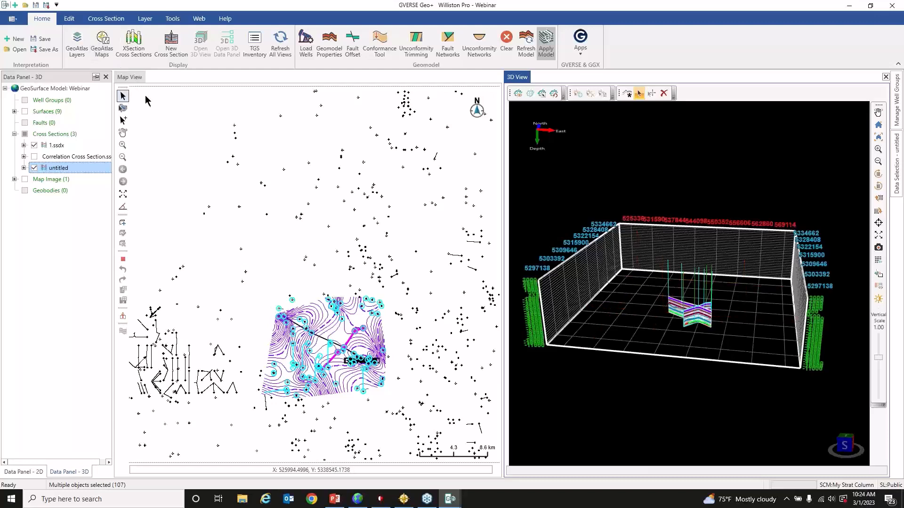
# Step: In the untitled XSection window, activate picking for the BKKN formation and pick its top on the second well at about 10445.70 MD
pyautogui.moveTo(450, 499)
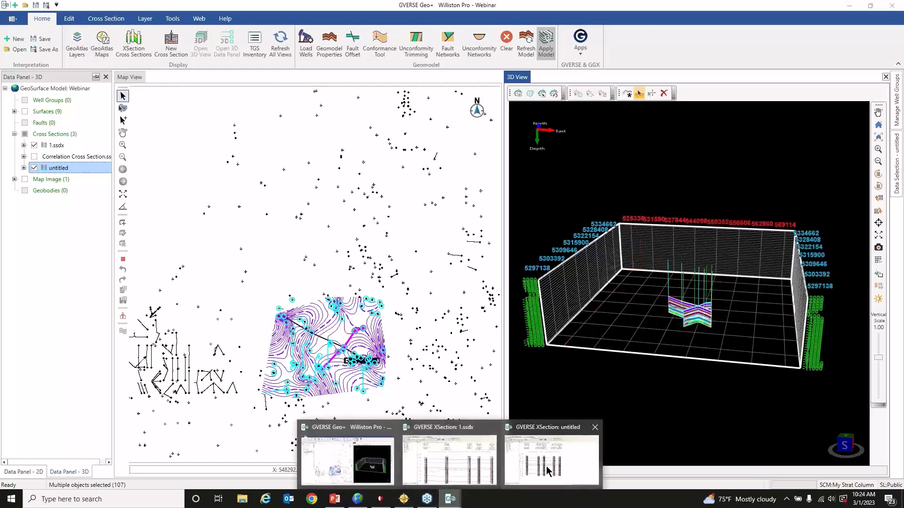
pyautogui.click(547, 470)
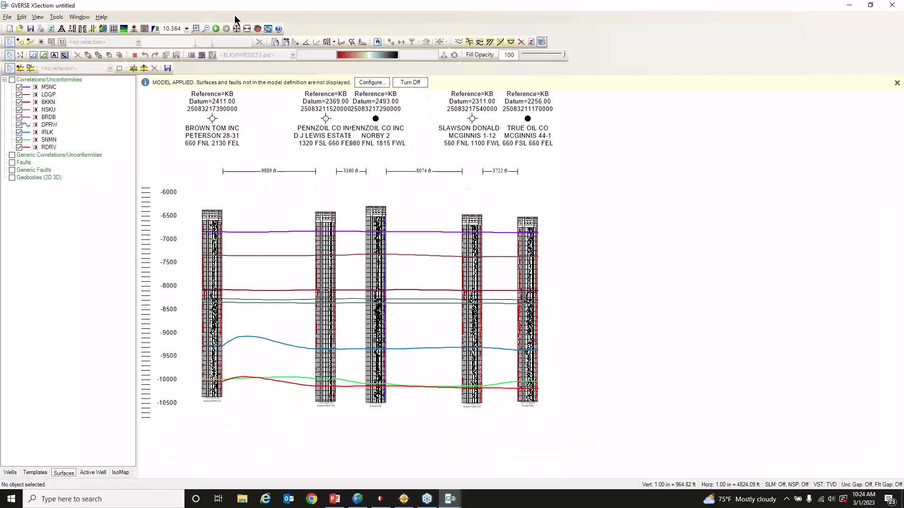
pyautogui.click(195, 29)
pyautogui.moveTo(258, 261); pyautogui.dragTo(422, 394)
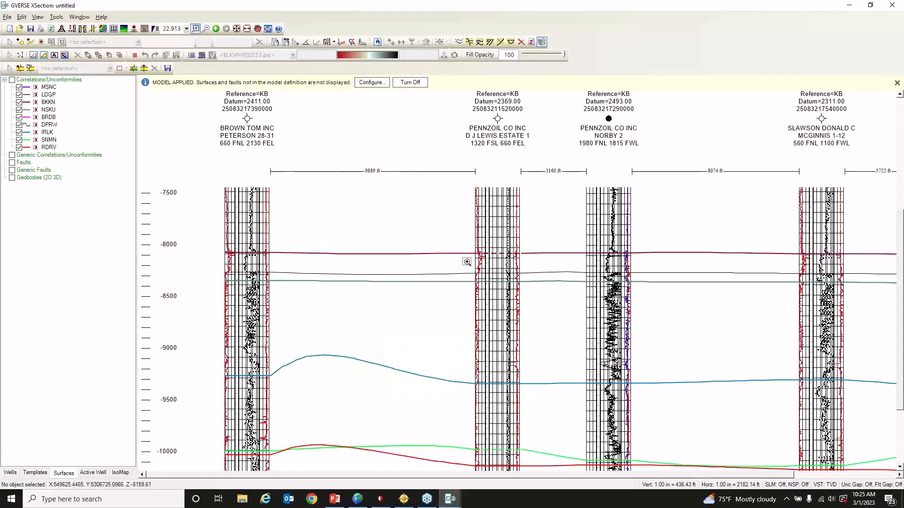
pyautogui.click(49, 103)
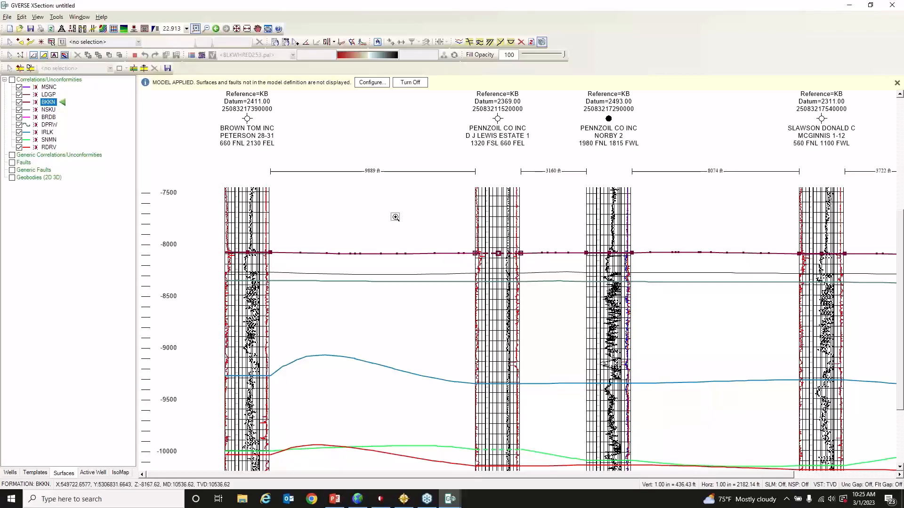
pyautogui.click(20, 41)
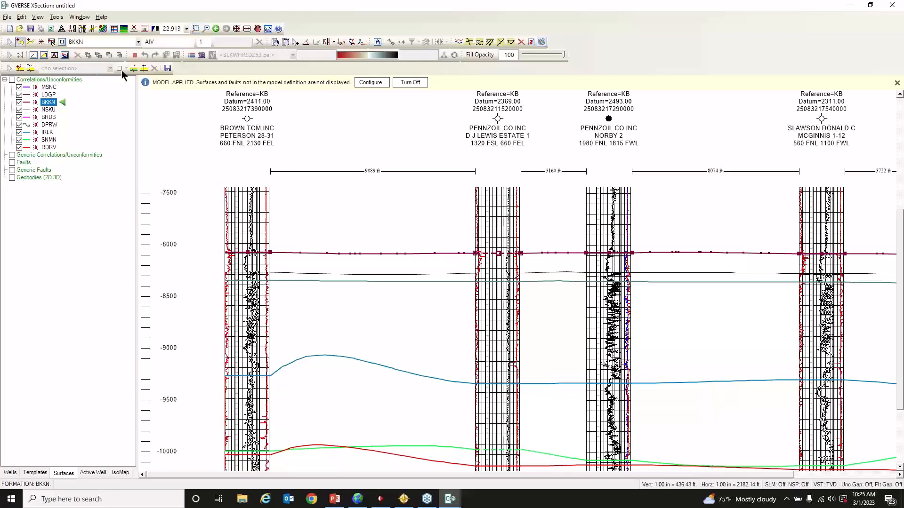
pyautogui.click(498, 253)
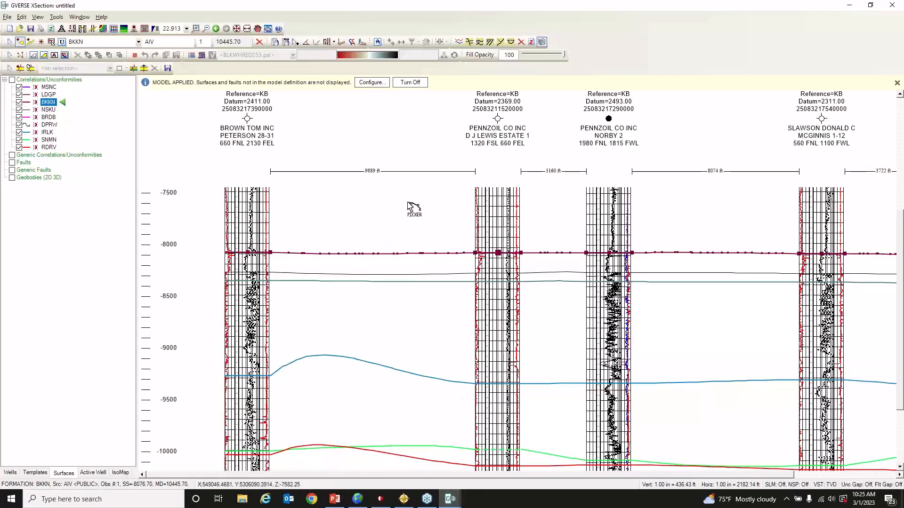
# Step: Switch to GeoAtlas and show the full extent of the map with both cross section lines
pyautogui.click(405, 500)
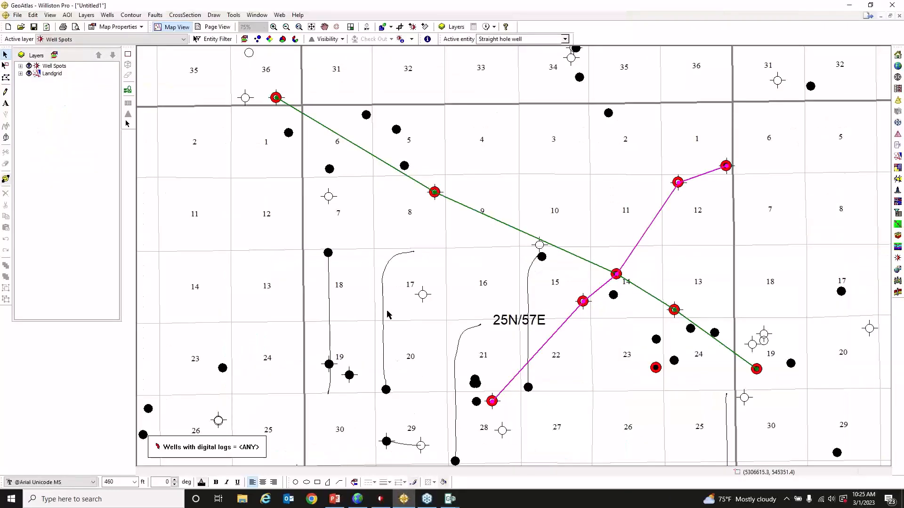
pyautogui.click(312, 26)
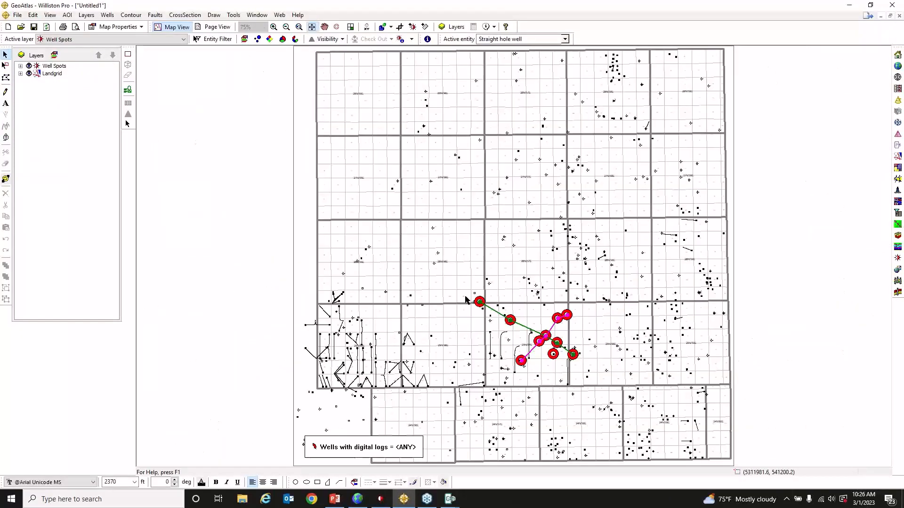